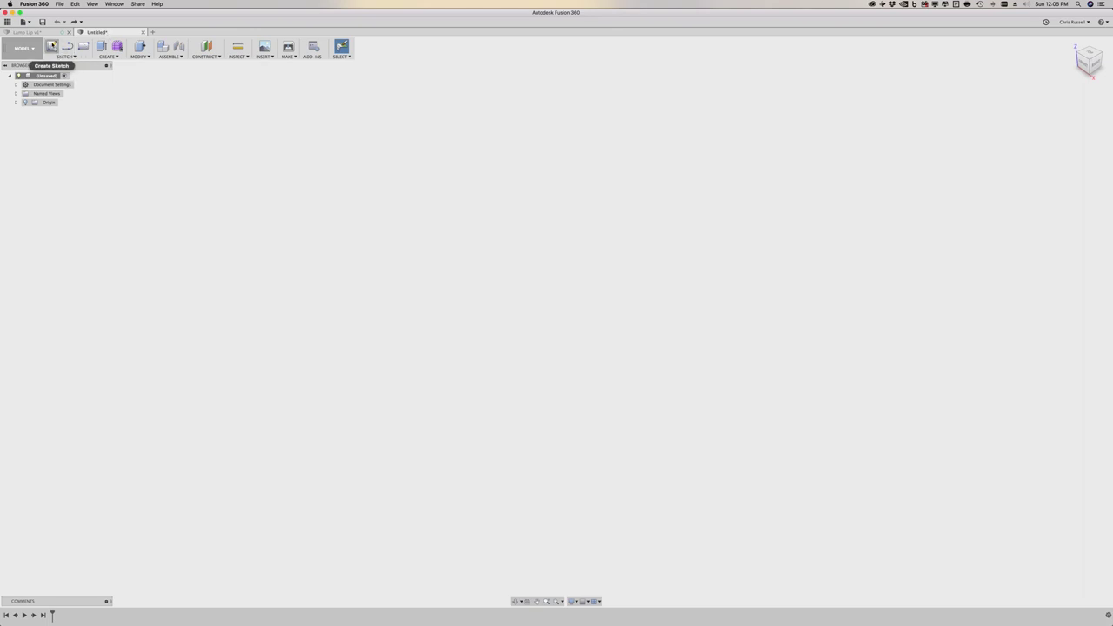
Step: Start a sketch on the XZ plane and draw a 15 mm vertical line straight down from the origin
{"action": "left_click", "coordinate": [52, 46]}
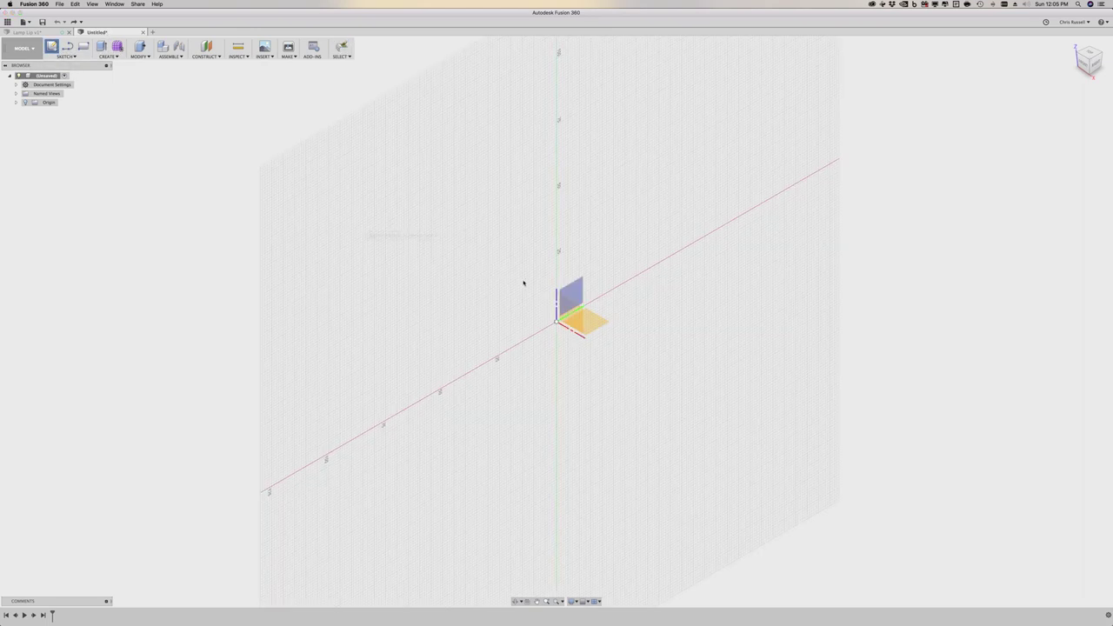
{"action": "left_click", "coordinate": [579, 315]}
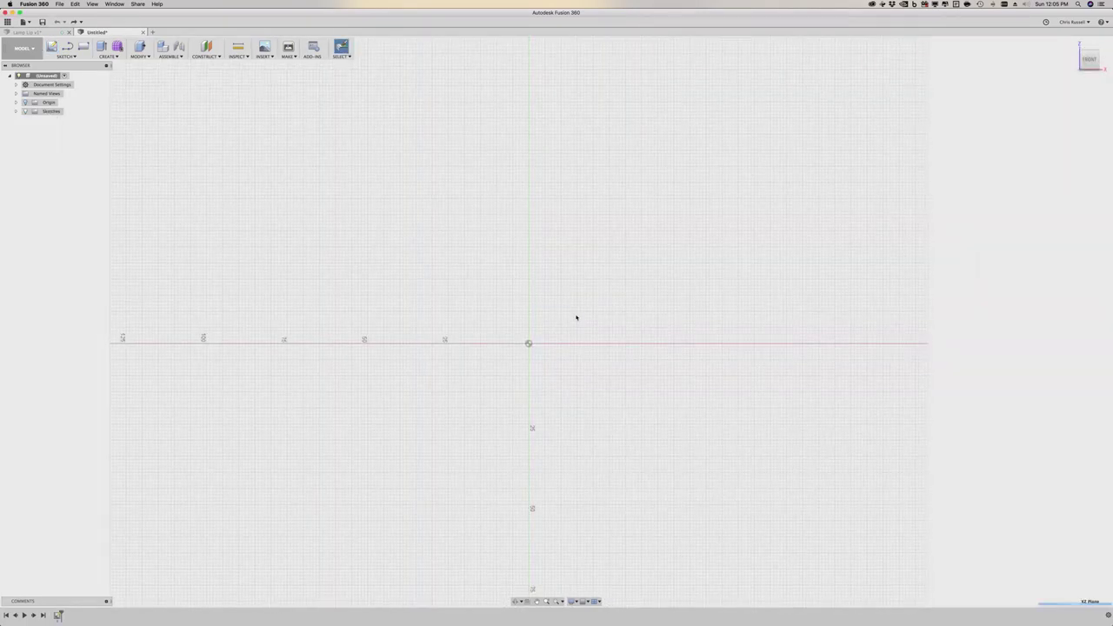
{"action": "key", "text": "l"}
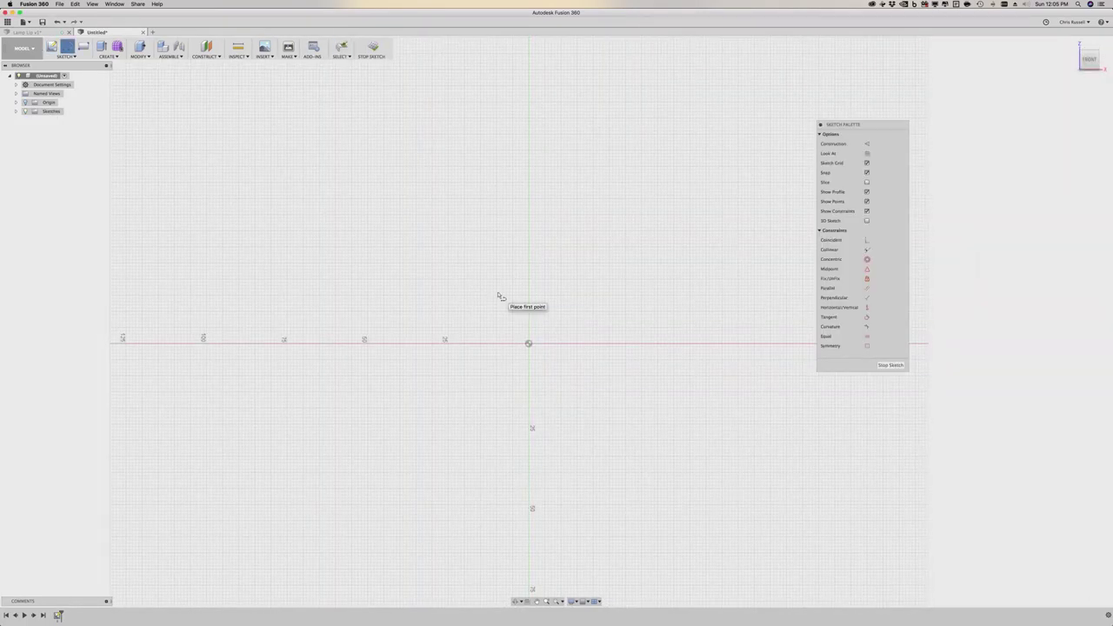
{"action": "left_click", "coordinate": [529, 344]}
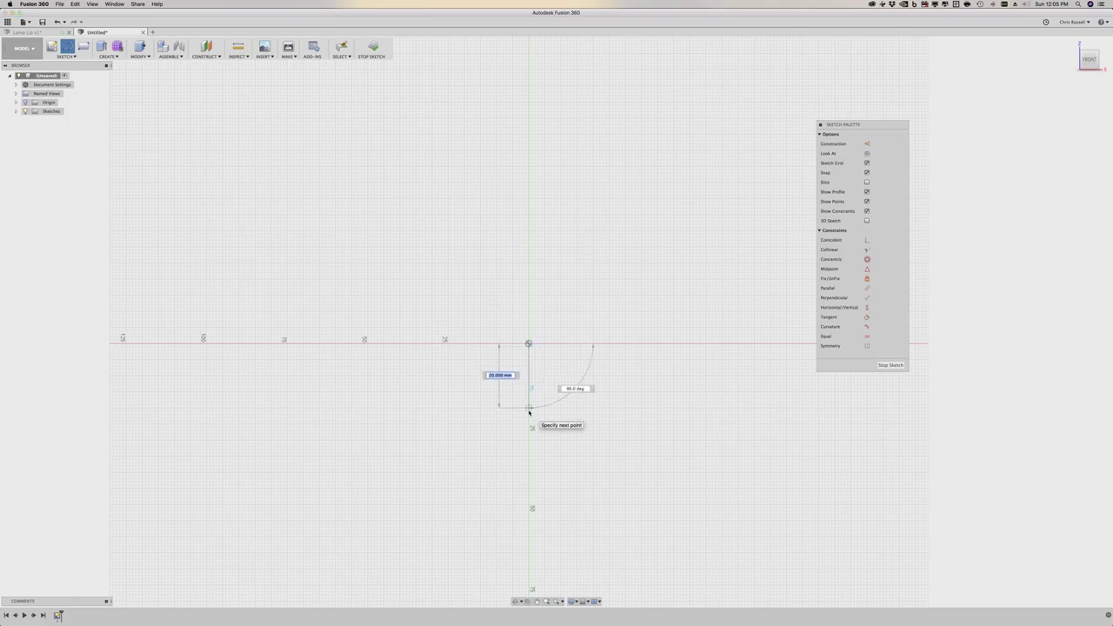
{"action": "type", "text": "15"}
{"action": "key", "text": "Return"}
{"action": "key", "text": "Escape"}
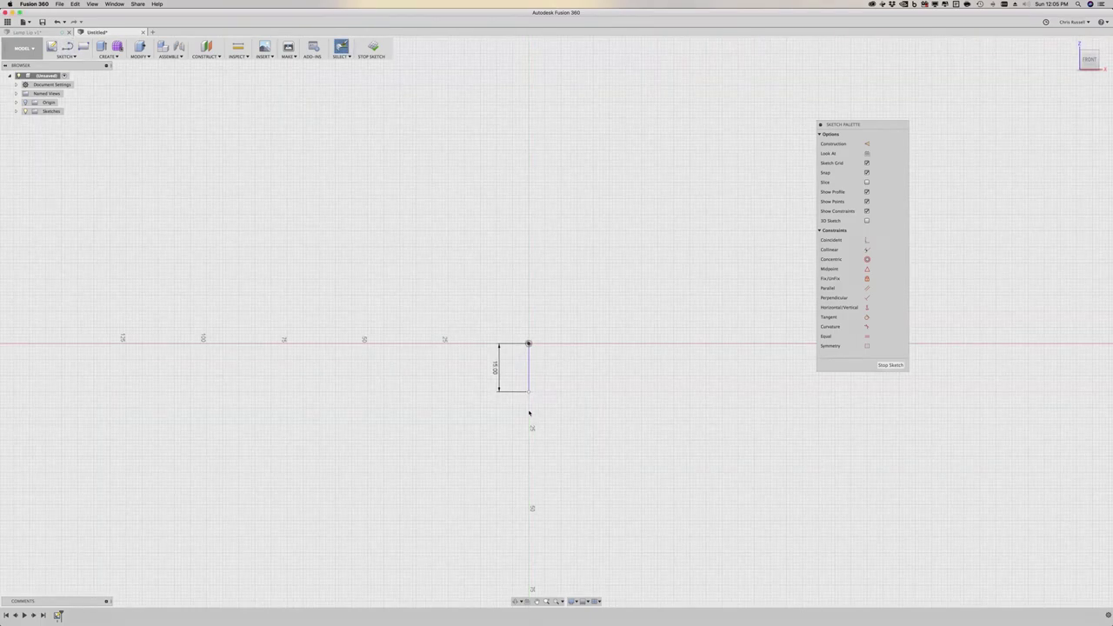
Step: Draw a 35 mm horizontal line along positive X from the lower end of the vertical line
{"action": "key", "text": "l"}
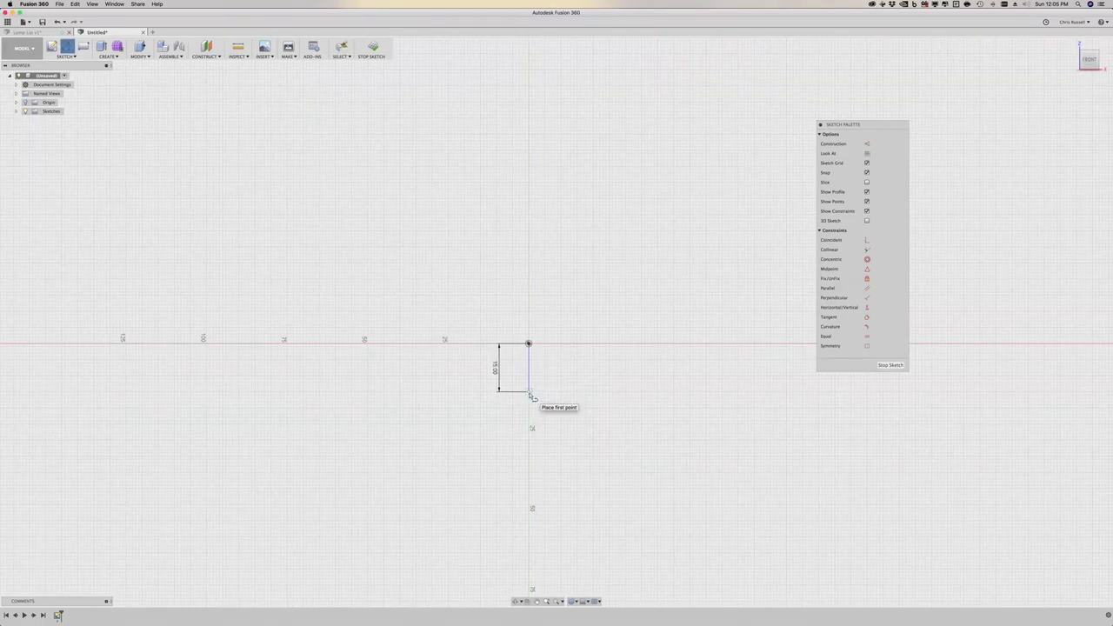
{"action": "left_click", "coordinate": [528, 390]}
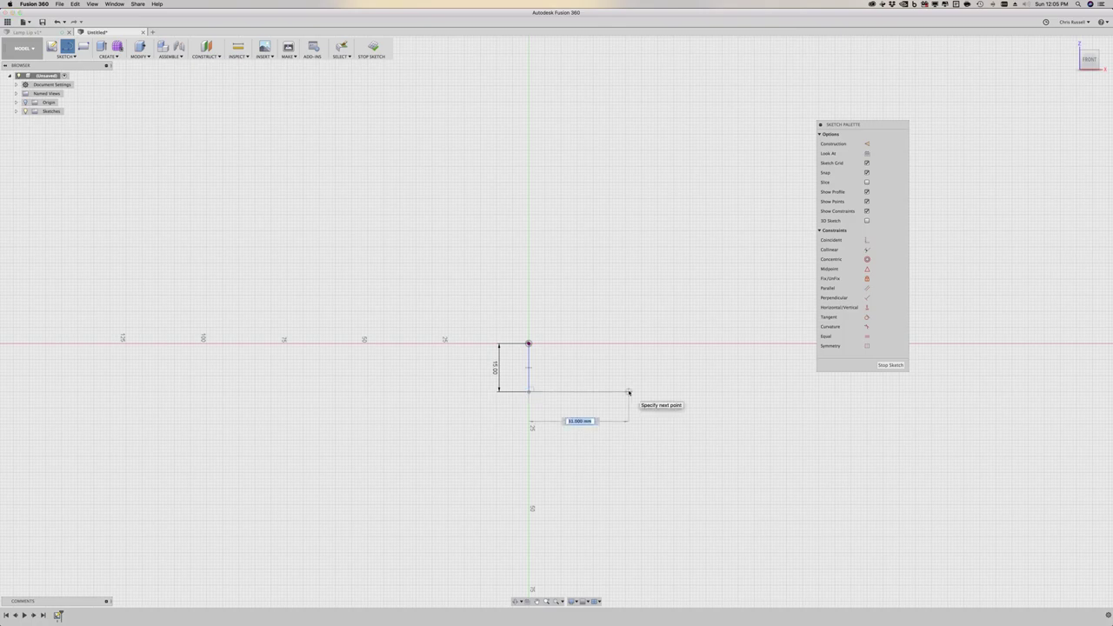
{"action": "type", "text": "35"}
{"action": "key", "text": "Return"}
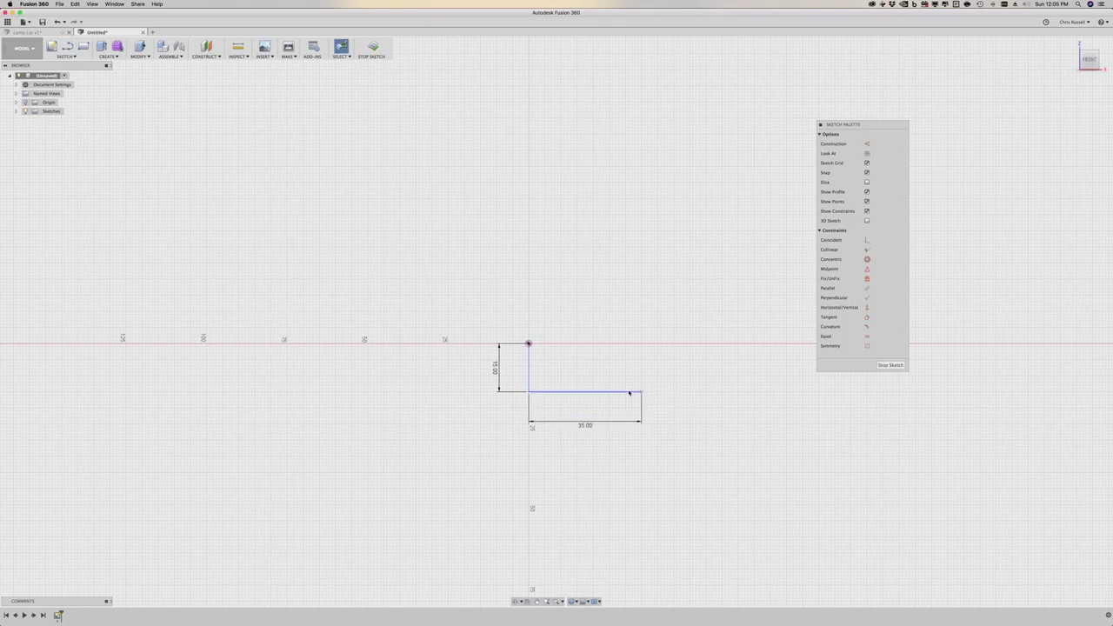
Step: Draw a 37.5 mm horizontal line along positive X from the origin and move both horizontal dimensions clear of the profile
{"action": "left_click", "coordinate": [529, 343]}
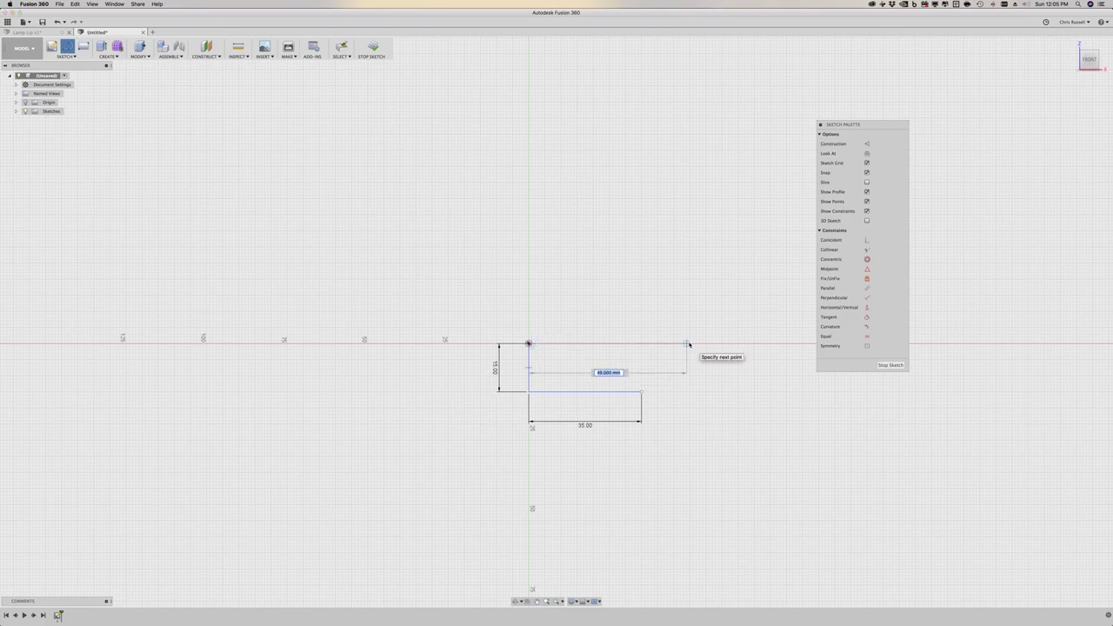
{"action": "type", "text": "48"}
{"action": "type", "text": ".5"}
{"action": "key", "text": "Return"}
{"action": "key", "text": "Escape"}
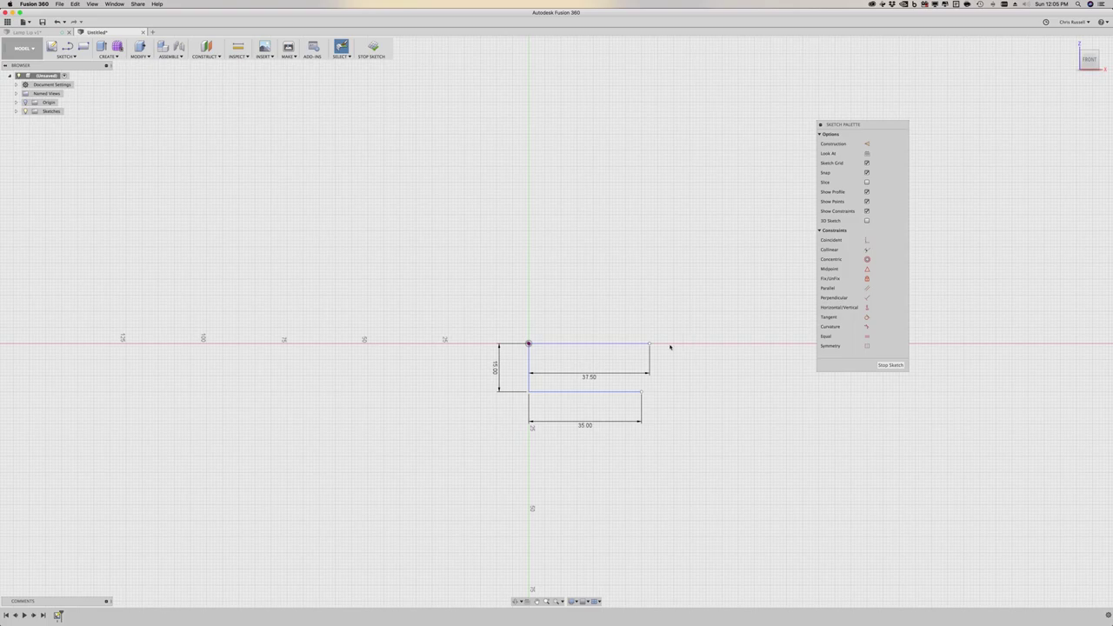
{"action": "left_click_drag", "start_coordinate": [589, 375], "coordinate": [594, 315]}
{"action": "left_click_drag", "start_coordinate": [584, 425], "coordinate": [588, 435]}
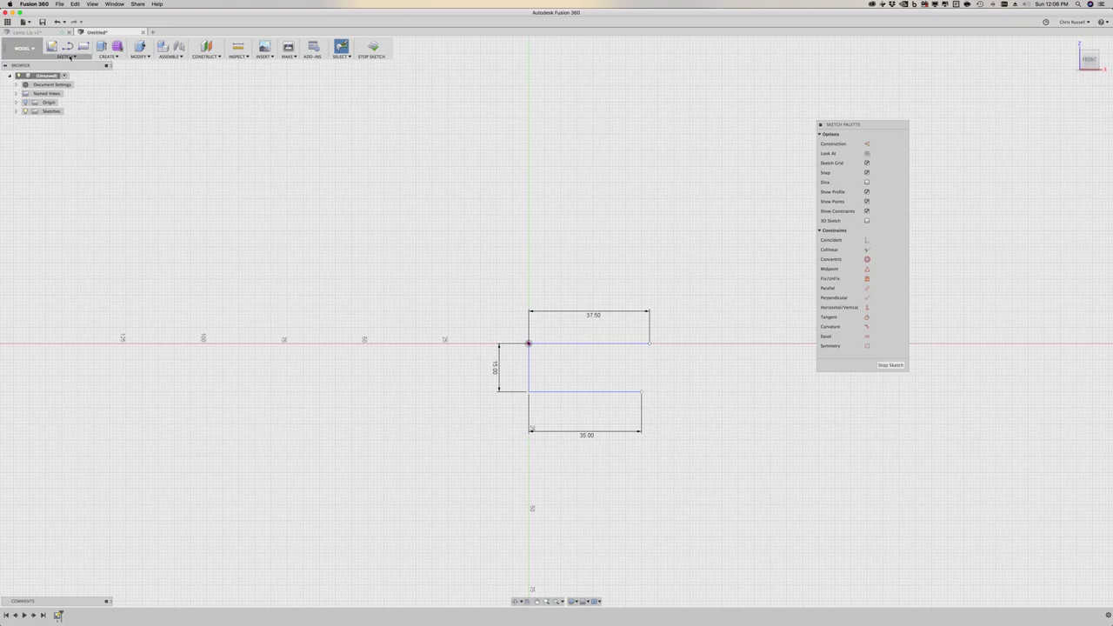
Step: Close the profile with a three-point, slightly inward-curving spline joining the free ends of the 35 mm and 37.5 mm lines, and finish the sketch
{"action": "left_click", "coordinate": [70, 57]}
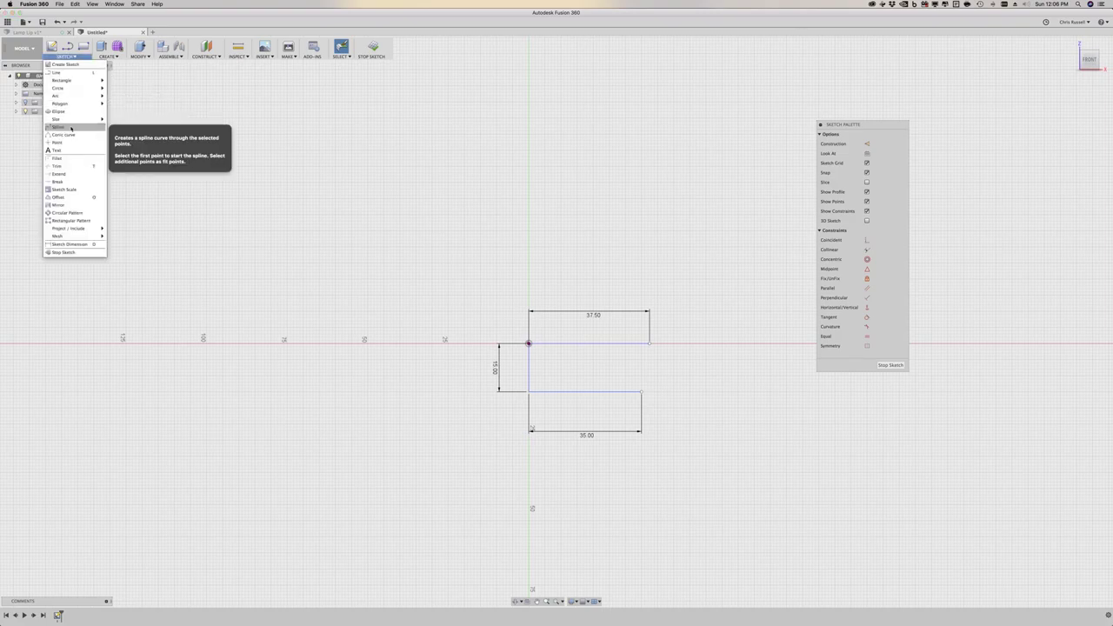
{"action": "left_click", "coordinate": [70, 128]}
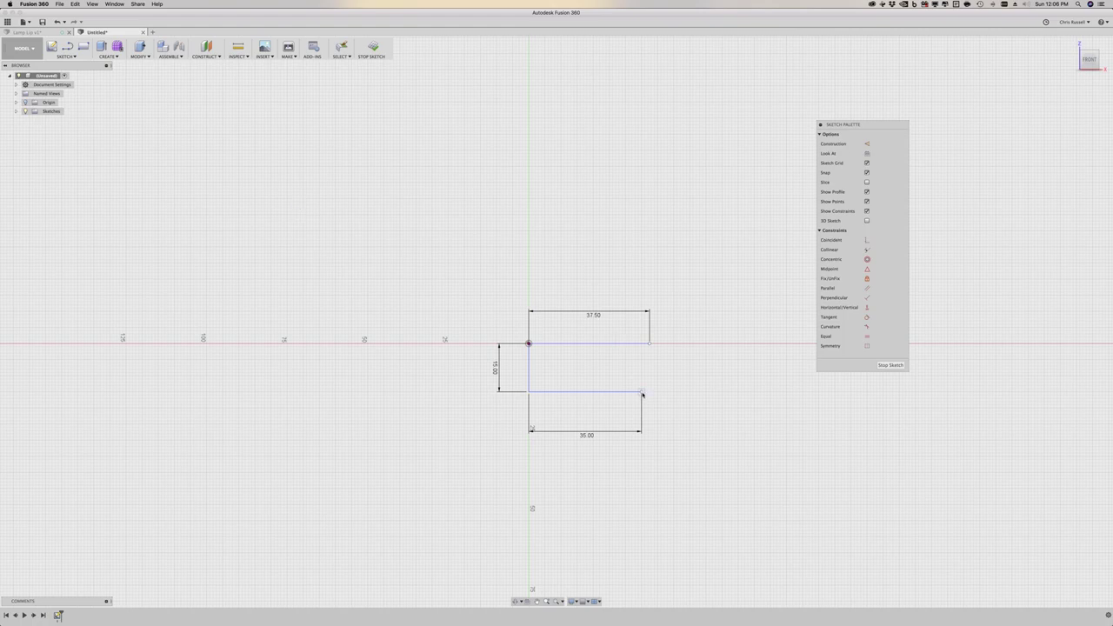
{"action": "left_click", "coordinate": [641, 392]}
{"action": "left_click", "coordinate": [642, 368]}
{"action": "double_click", "coordinate": [650, 344]}
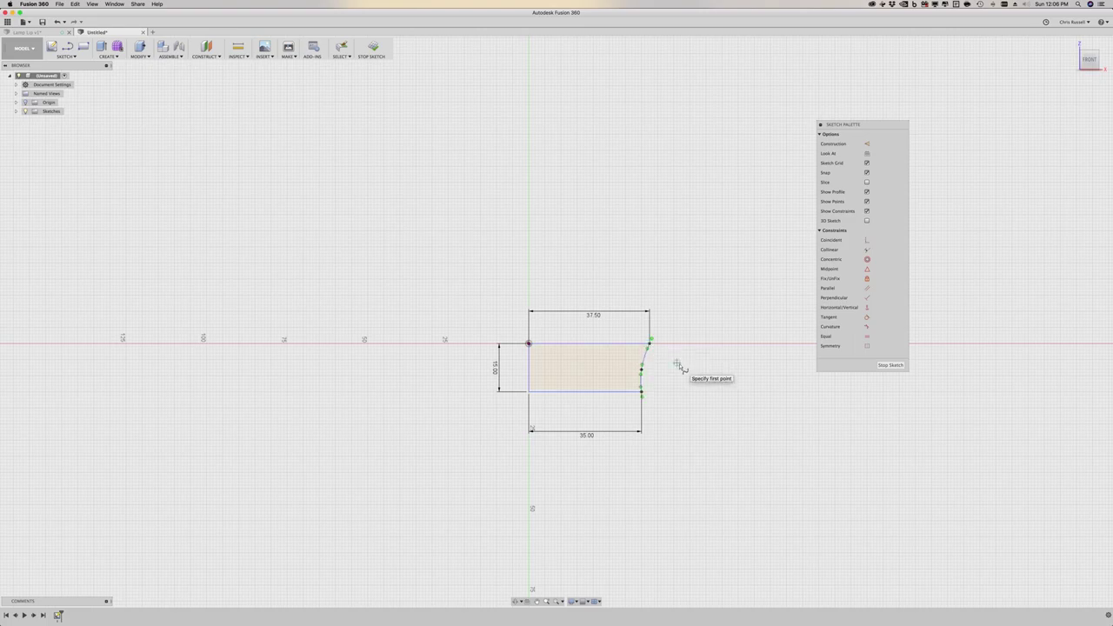
{"action": "key", "text": "Escape"}
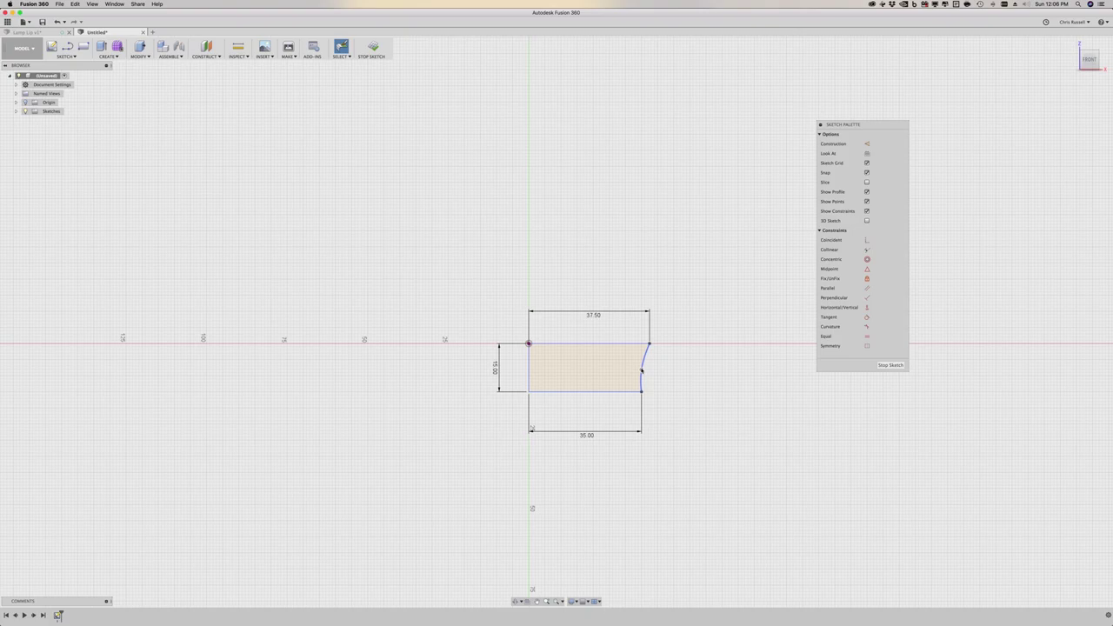
{"action": "left_click", "coordinate": [642, 368]}
{"action": "key", "text": "Escape"}
{"action": "left_click", "coordinate": [374, 47]}
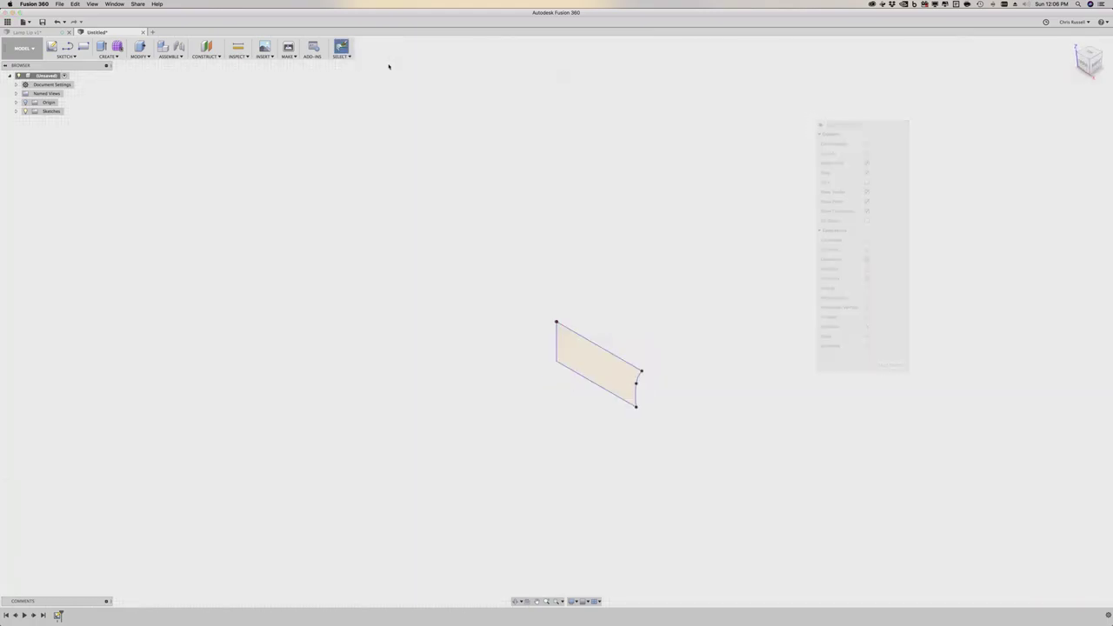
Step: Revolve the closed profile 360 degrees about its 15 mm vertical line as a new body
{"action": "left_click", "coordinate": [114, 58]}
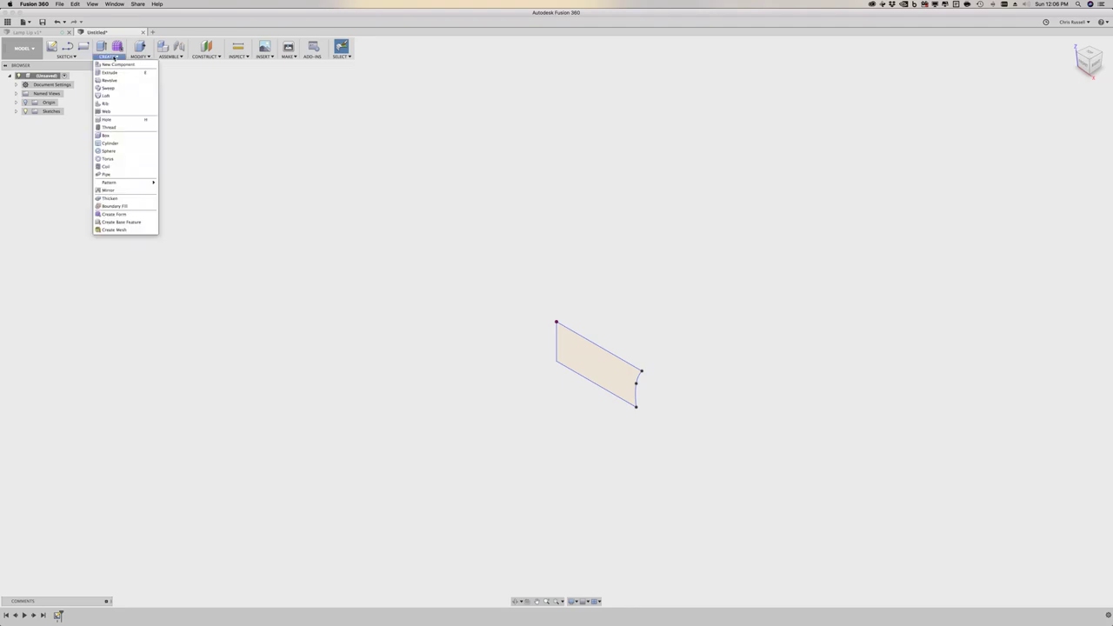
{"action": "left_click", "coordinate": [122, 80]}
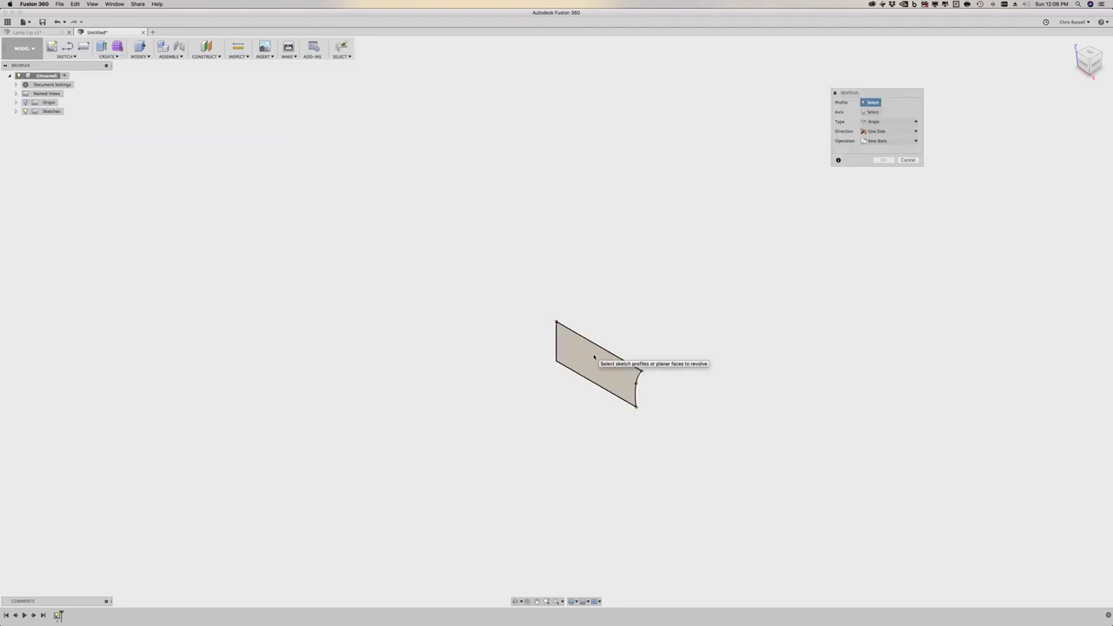
{"action": "left_click", "coordinate": [576, 352]}
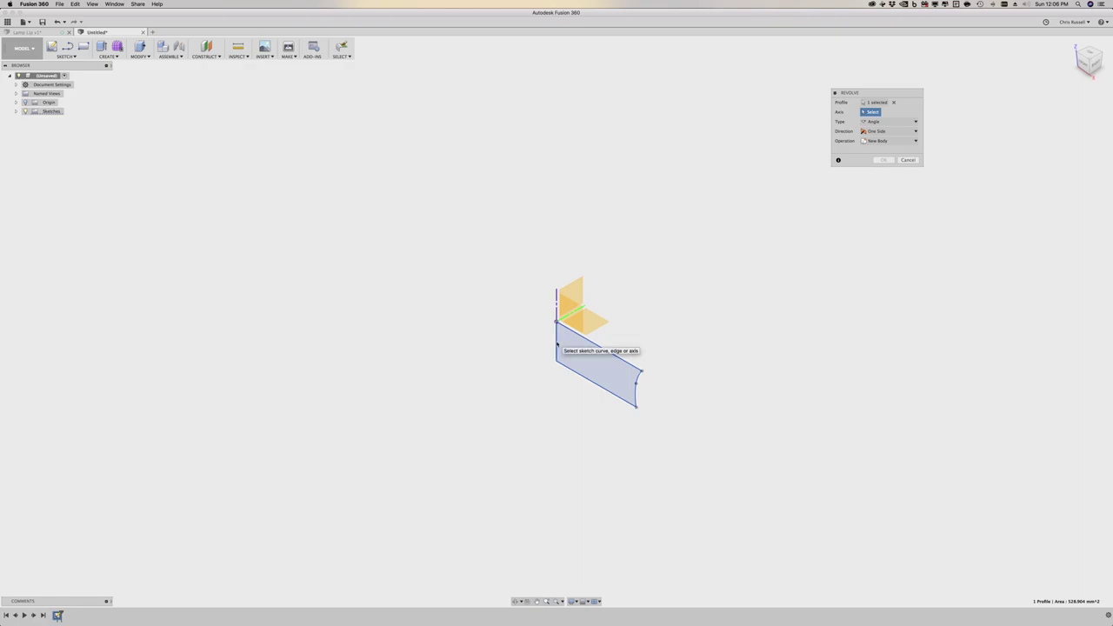
{"action": "left_click", "coordinate": [557, 346]}
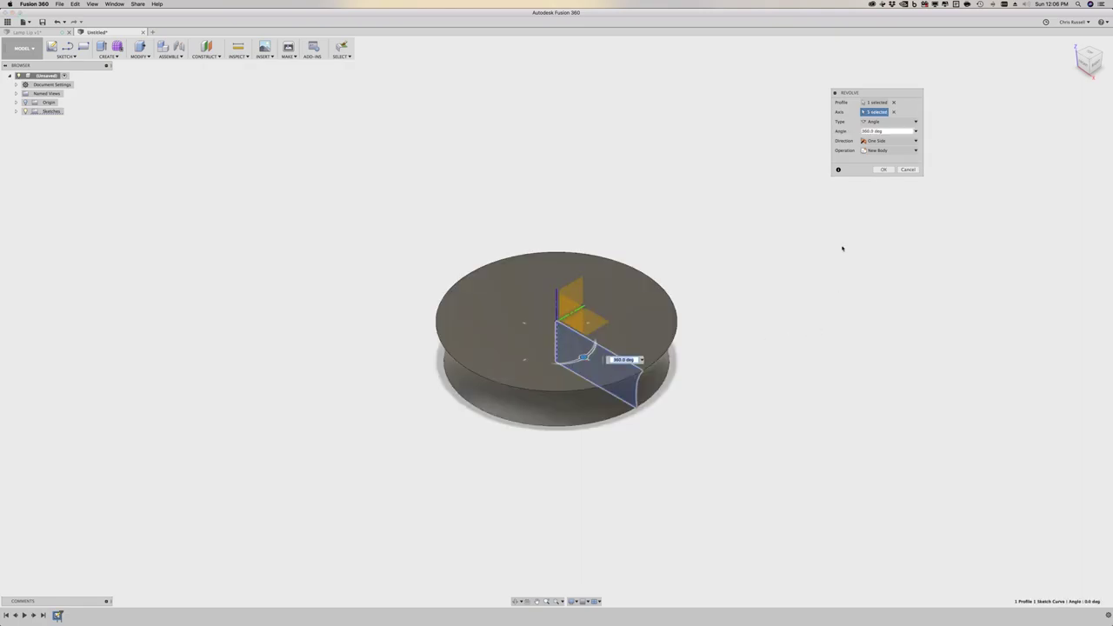
{"action": "left_click", "coordinate": [883, 170]}
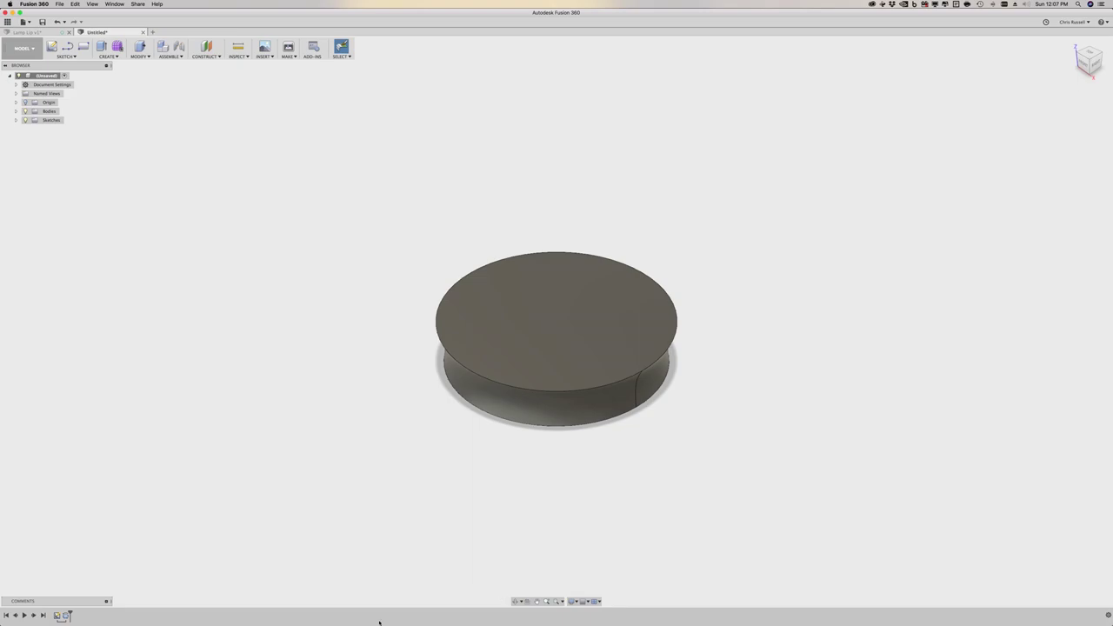
Step: Try to export the revolved body as an STL file named Lamp Lip, with sending to the 3D print utility turned off
{"action": "left_click", "coordinate": [516, 601]}
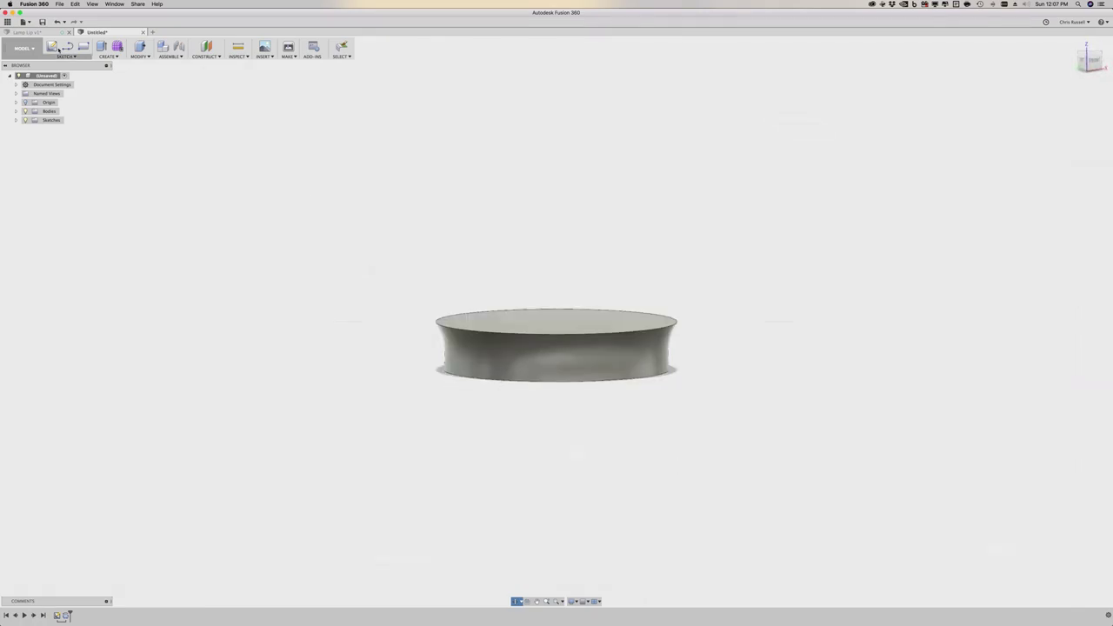
{"action": "left_click", "coordinate": [293, 57]}
{"action": "left_click", "coordinate": [300, 69]}
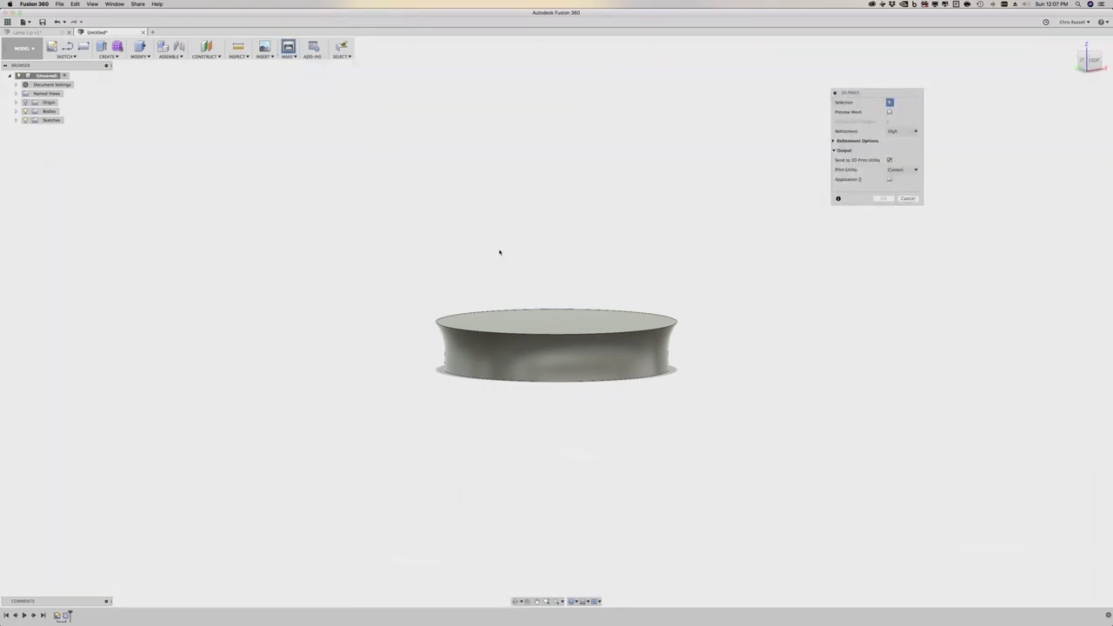
{"action": "left_click", "coordinate": [582, 321]}
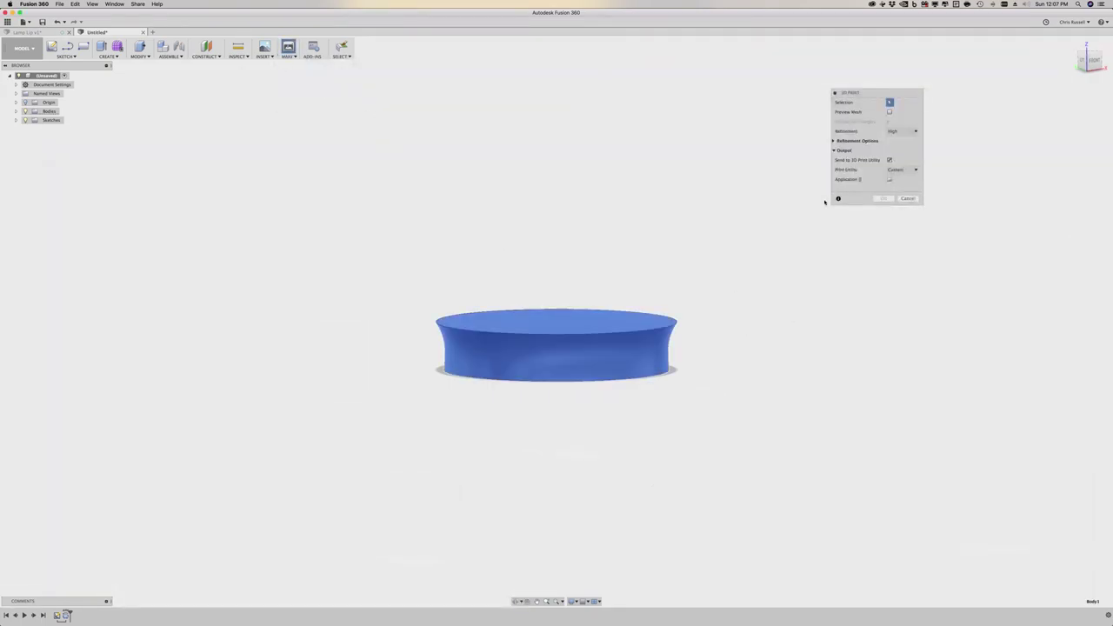
{"action": "left_click", "coordinate": [890, 160]}
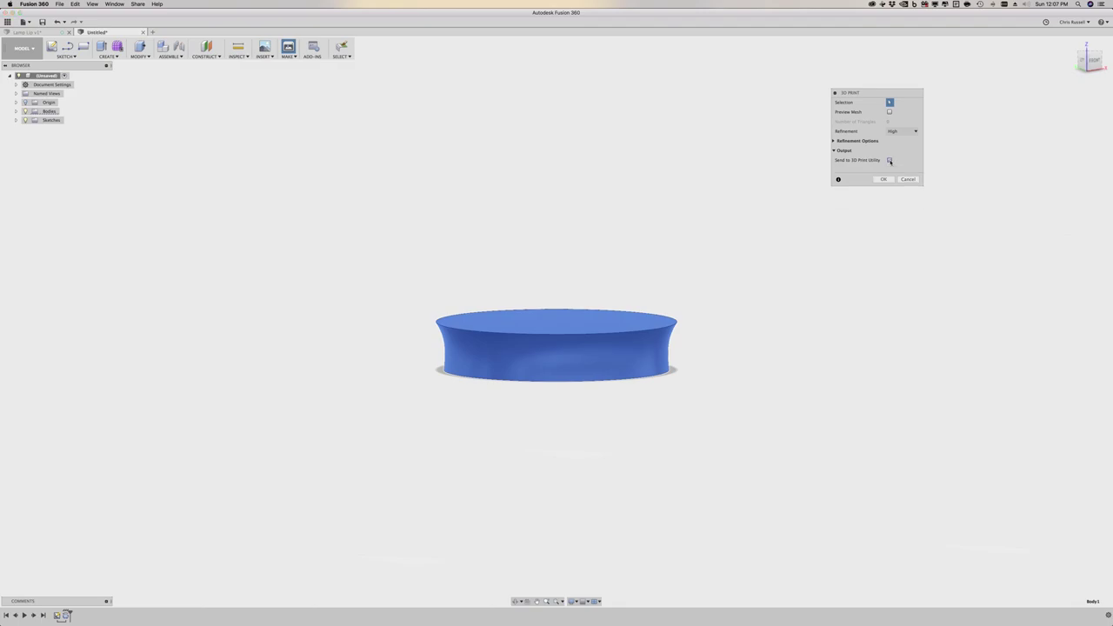
{"action": "left_click", "coordinate": [885, 179]}
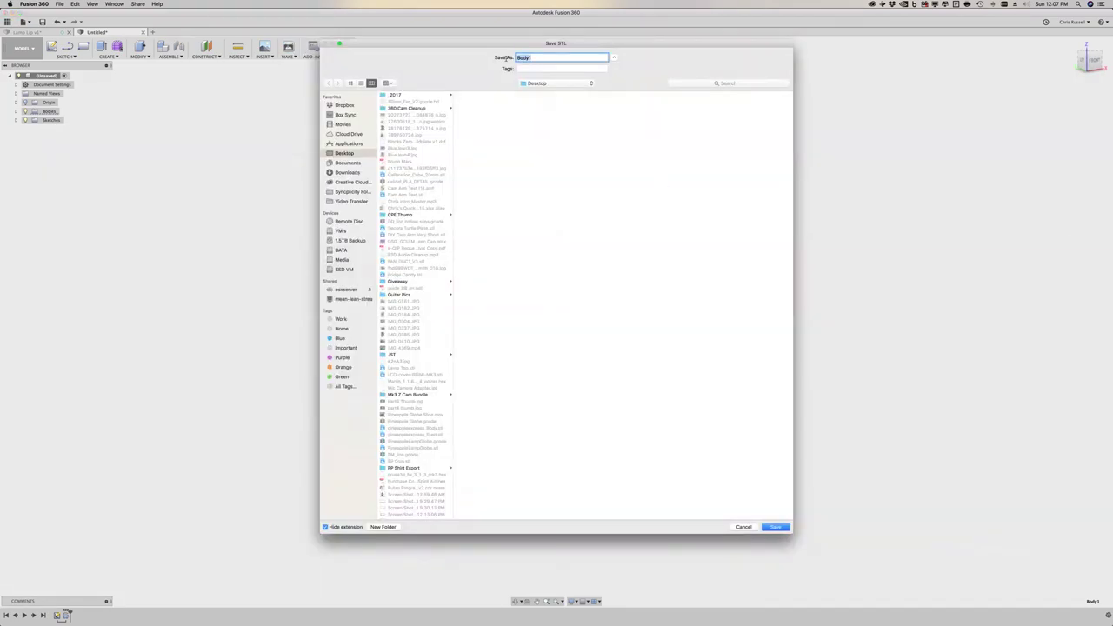
{"action": "type", "text": "Lamp Lip"}
{"action": "left_click", "coordinate": [748, 527]}
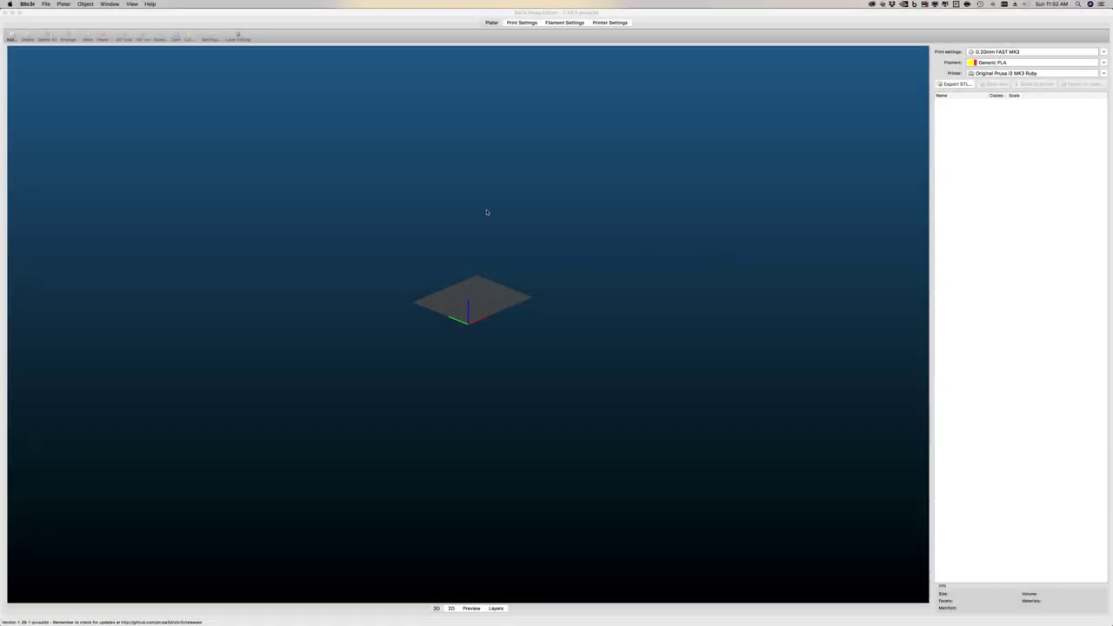
Step: Switch to Slic3r Prusa Edition, load pineappleexpress_fixed.stl from the Desktop, and inspect the model on the build plate from a lower angle
{"action": "left_click", "coordinate": [28, 5]}
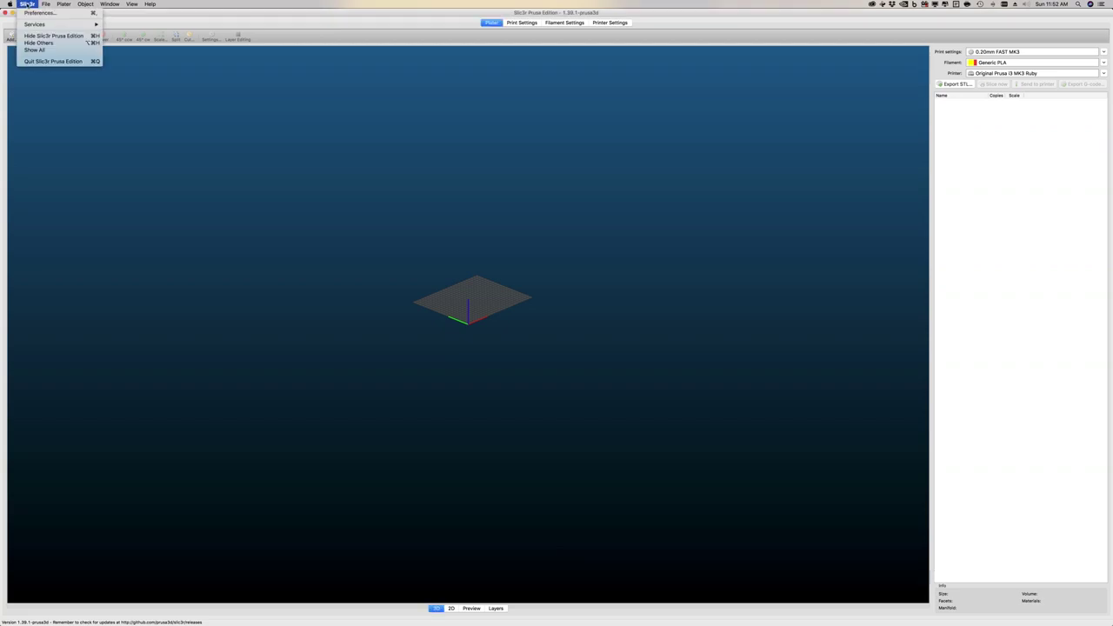
{"action": "mouse_move", "coordinate": [47, 5]}
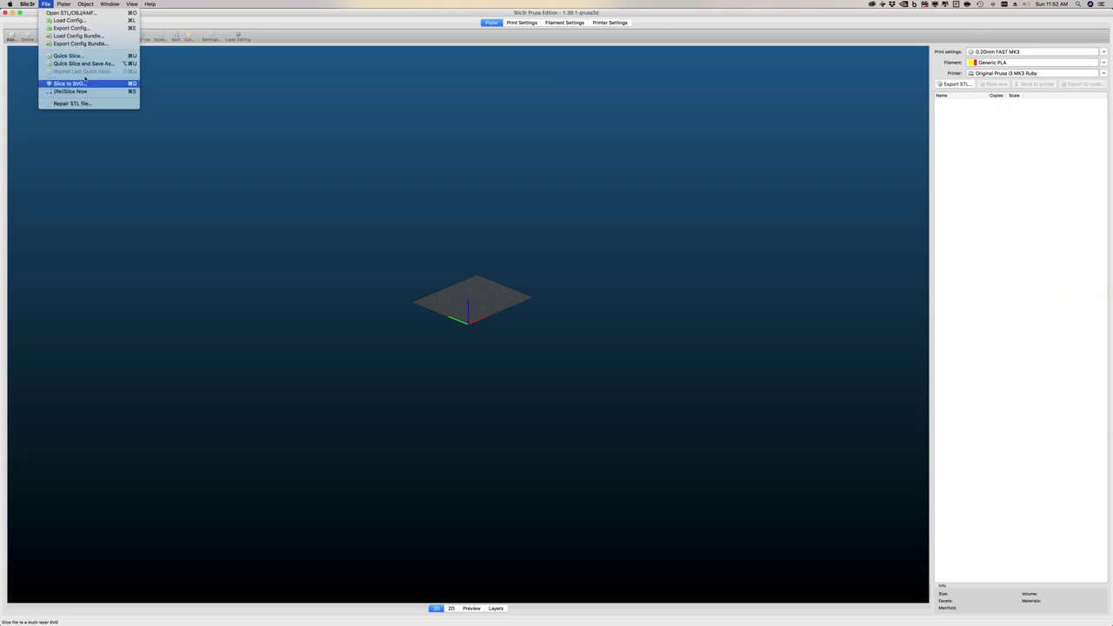
{"action": "left_click", "coordinate": [79, 13]}
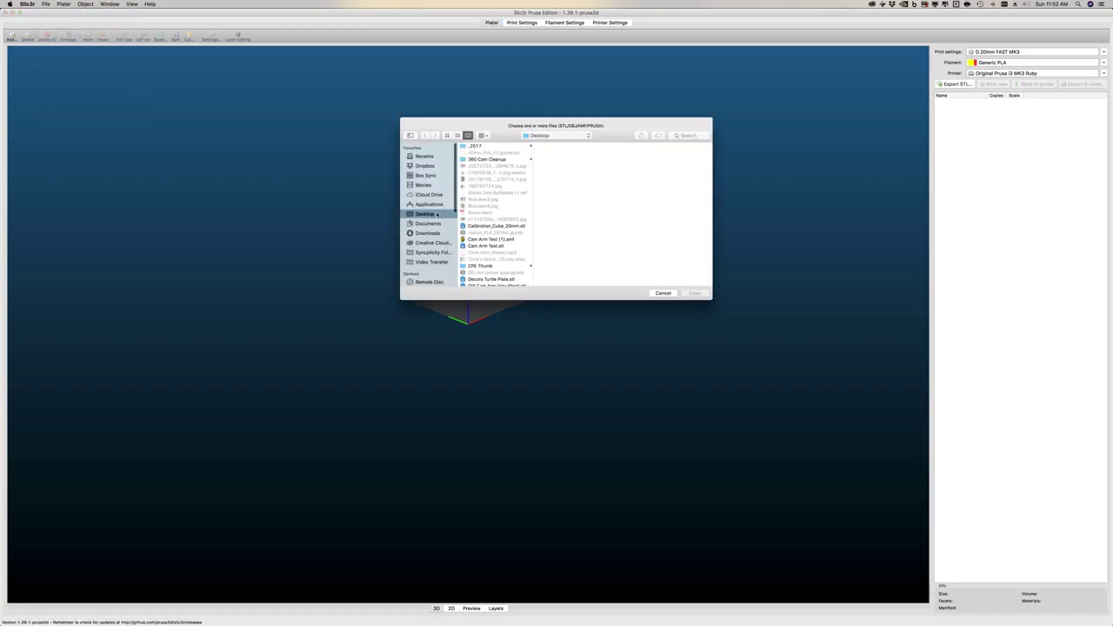
{"action": "type", "text": "pine"}
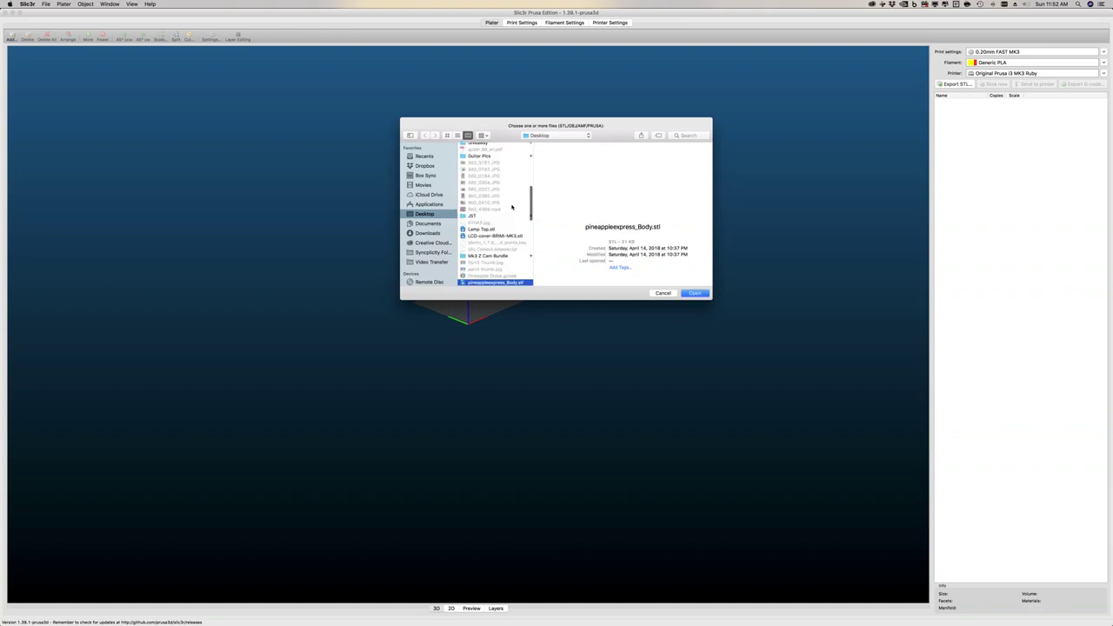
{"action": "scroll", "coordinate": [524, 263], "scroll_direction": "down", "scroll_amount": 1}
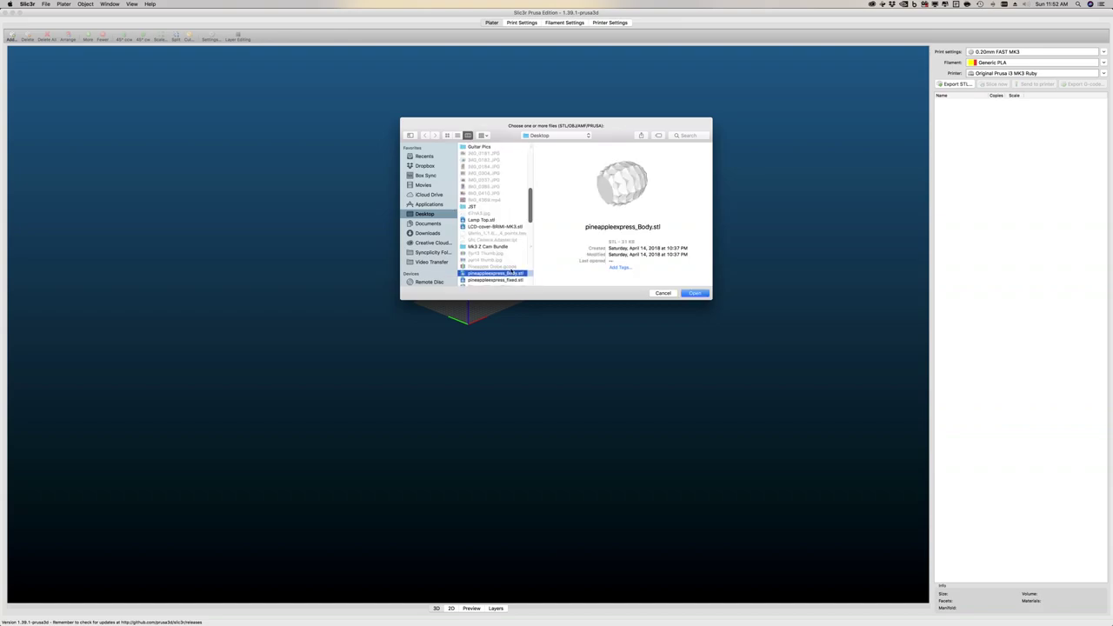
{"action": "left_click", "coordinate": [513, 281]}
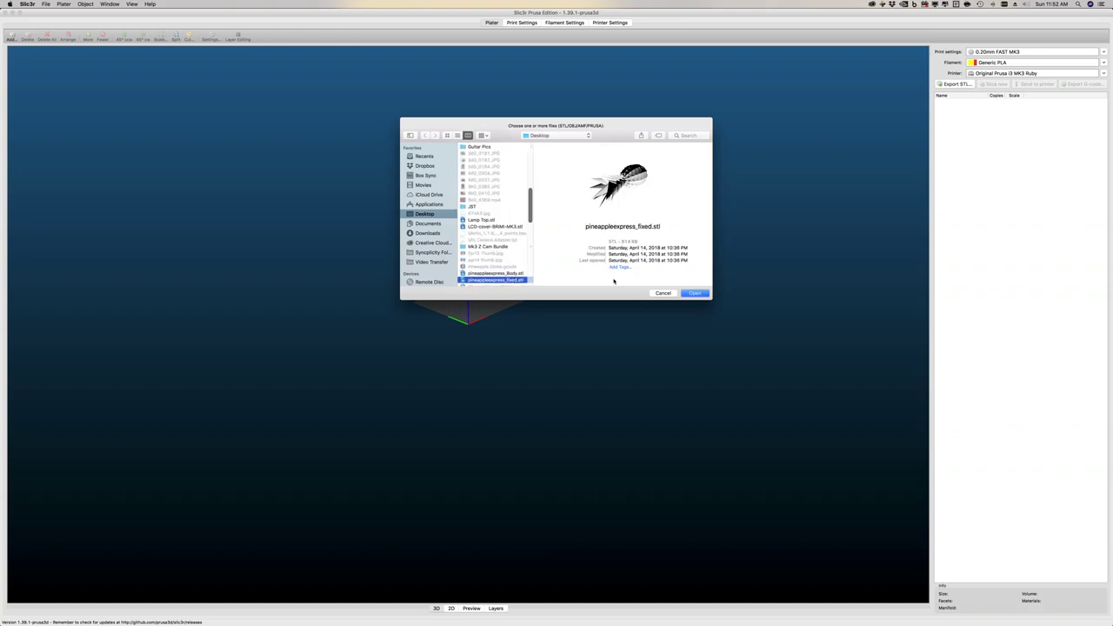
{"action": "left_click", "coordinate": [696, 294]}
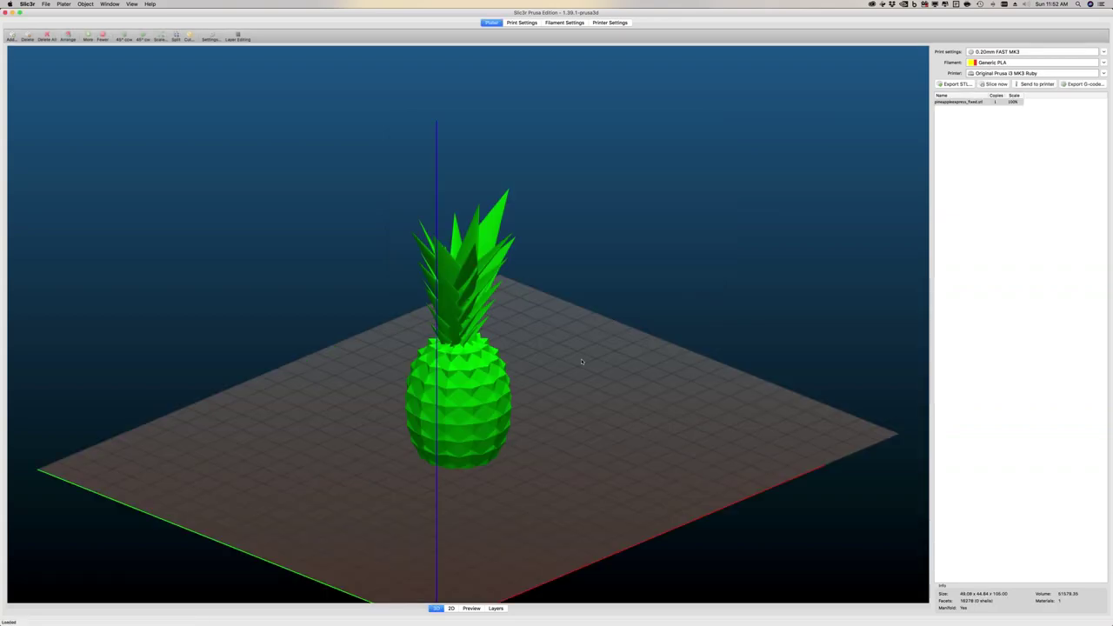
{"action": "left_click_drag", "start_coordinate": [535, 457], "coordinate": [445, 389]}
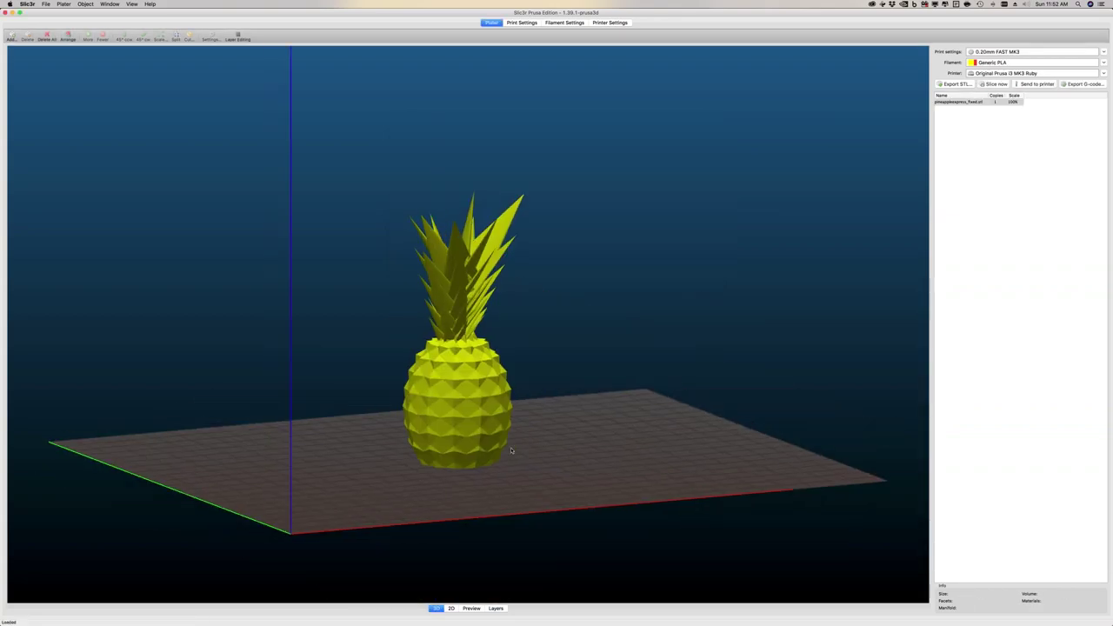
Step: Start a cut on the pineapple model and set the cutting plane to Z 45.3, just below the leaf crown
{"action": "left_click", "coordinate": [190, 39]}
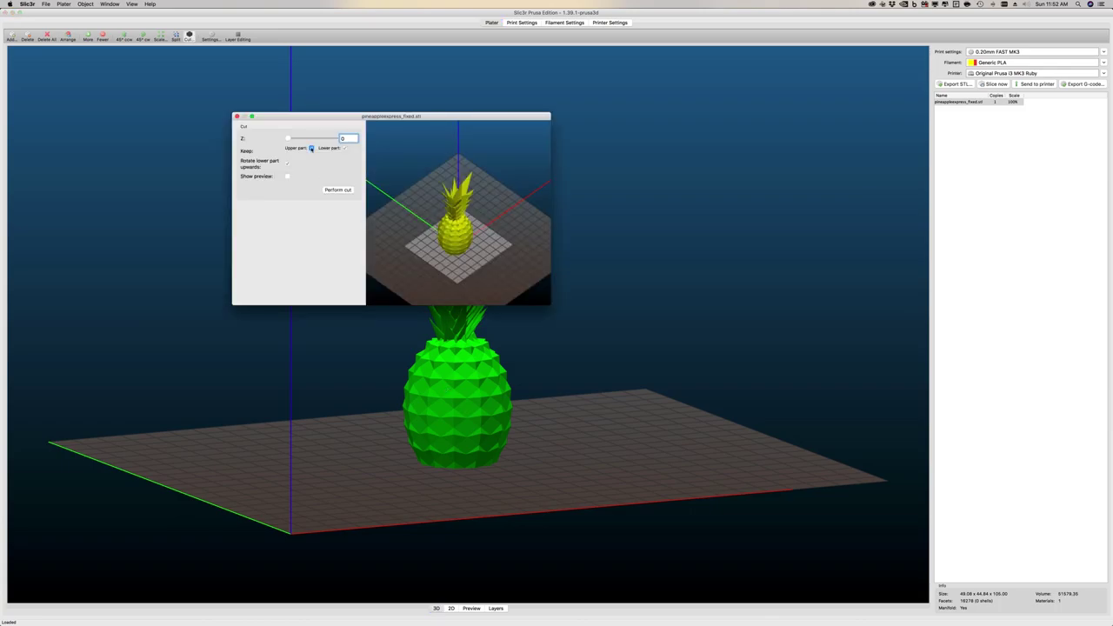
{"action": "left_click", "coordinate": [311, 148]}
{"action": "left_click_drag", "start_coordinate": [288, 139], "coordinate": [312, 141]}
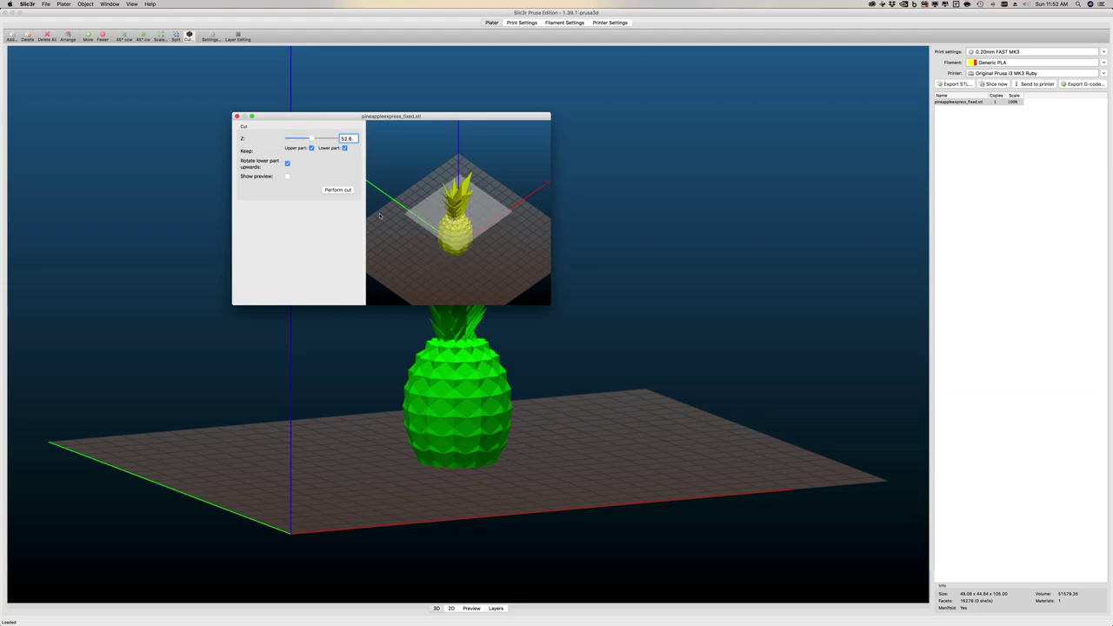
{"action": "left_click_drag", "start_coordinate": [389, 224], "coordinate": [410, 243]}
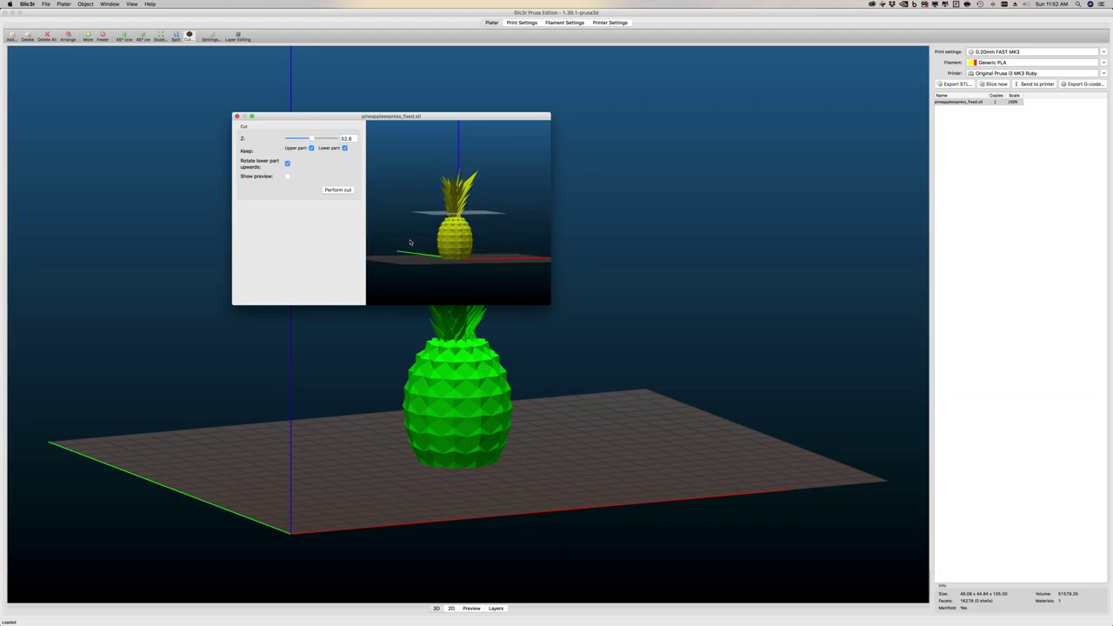
{"action": "left_click_drag", "start_coordinate": [312, 141], "coordinate": [309, 140]}
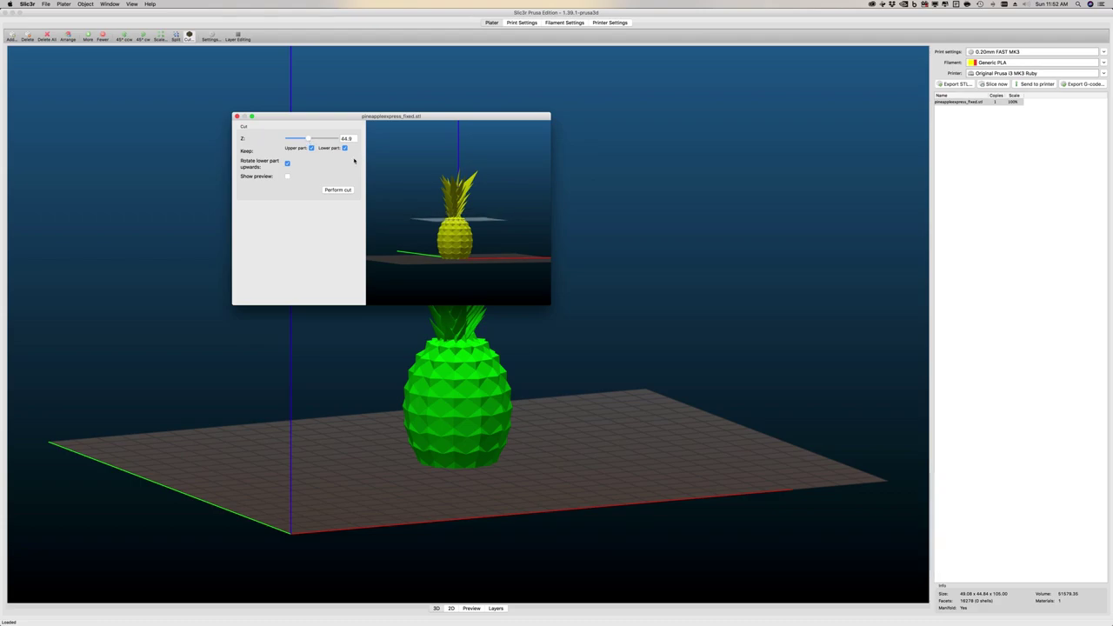
{"action": "scroll", "coordinate": [400, 181], "scroll_direction": "up", "scroll_amount": 5}
{"action": "scroll", "coordinate": [418, 195], "scroll_direction": "up", "scroll_amount": 3}
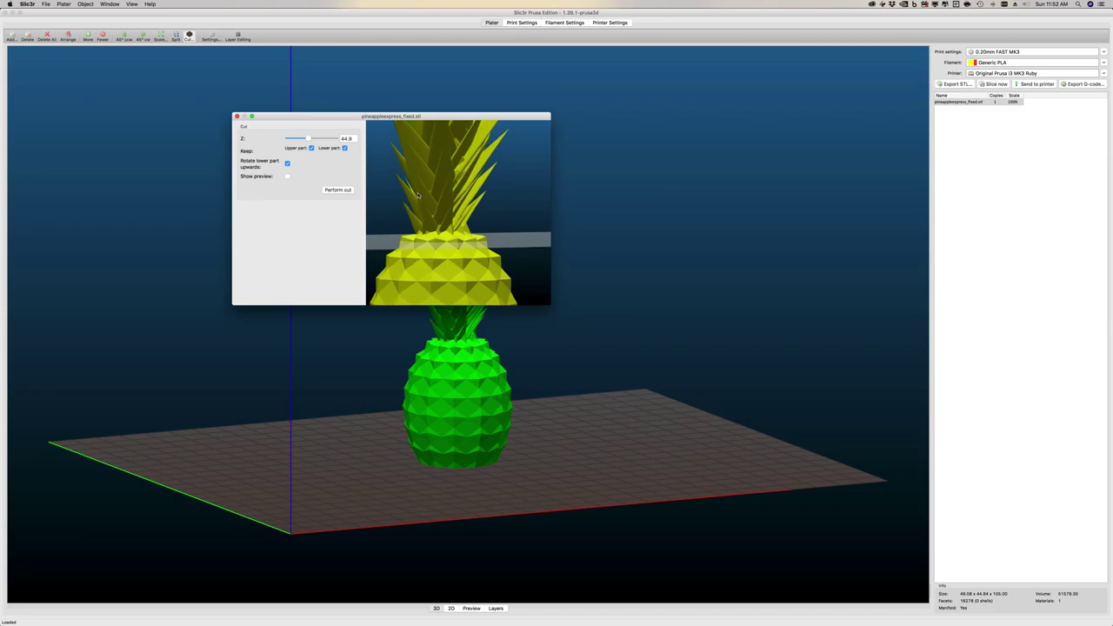
{"action": "left_click_drag", "start_coordinate": [309, 140], "coordinate": [308, 140]}
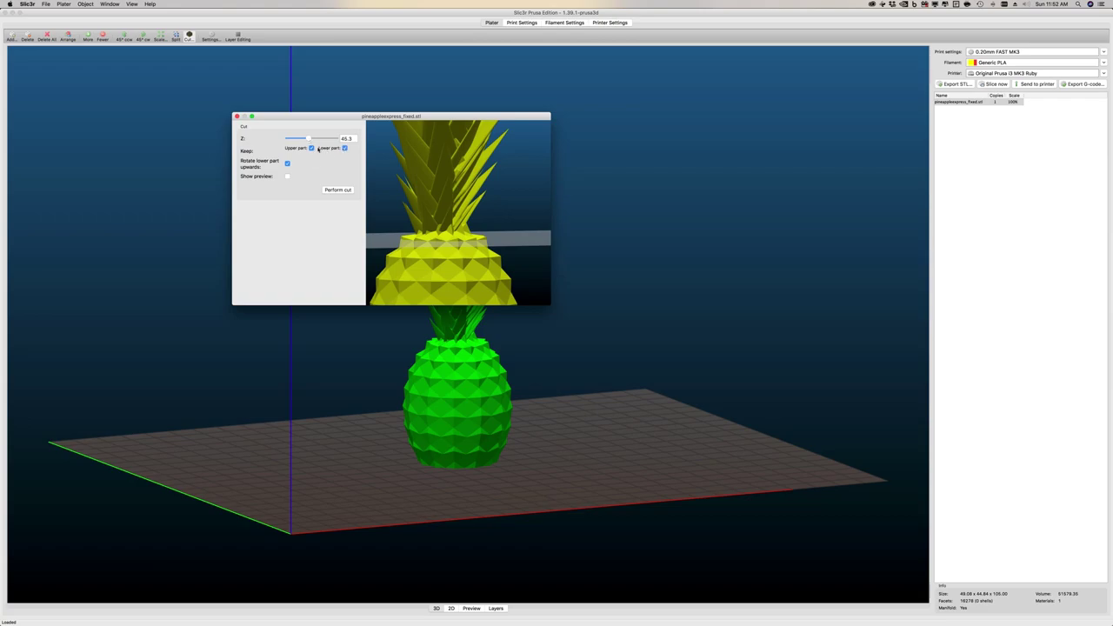
Step: Cut the pineapple, keeping only the lower part without rotating it upwards, and inspect the trimmed body from several angles
{"action": "left_click", "coordinate": [311, 147]}
{"action": "left_click", "coordinate": [287, 164]}
{"action": "left_click", "coordinate": [336, 190]}
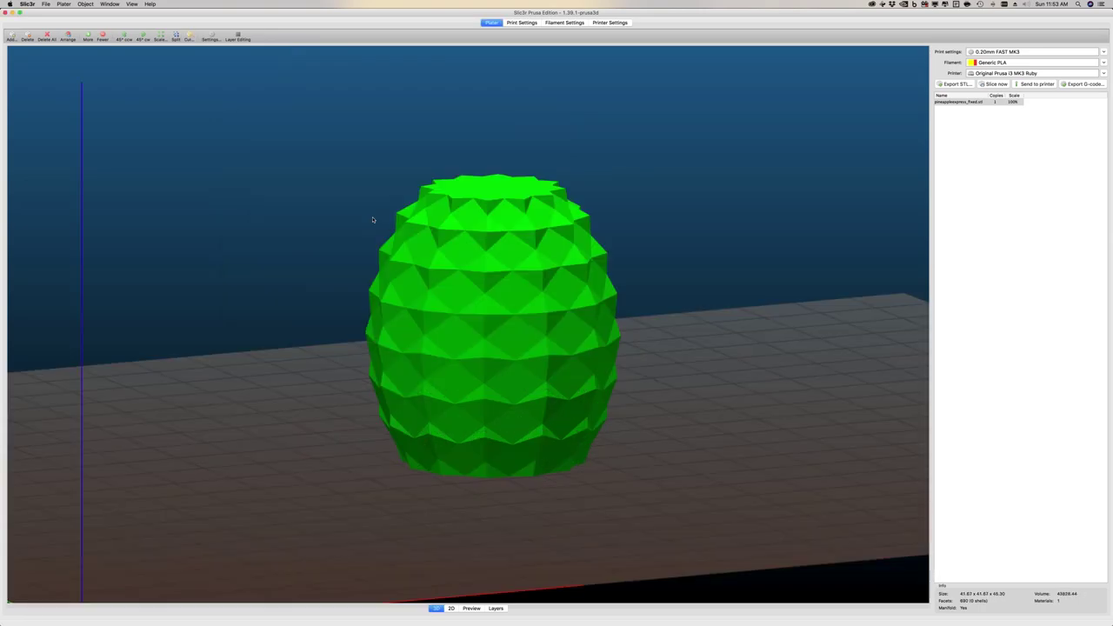
{"action": "left_click_drag", "start_coordinate": [513, 477], "coordinate": [508, 467]}
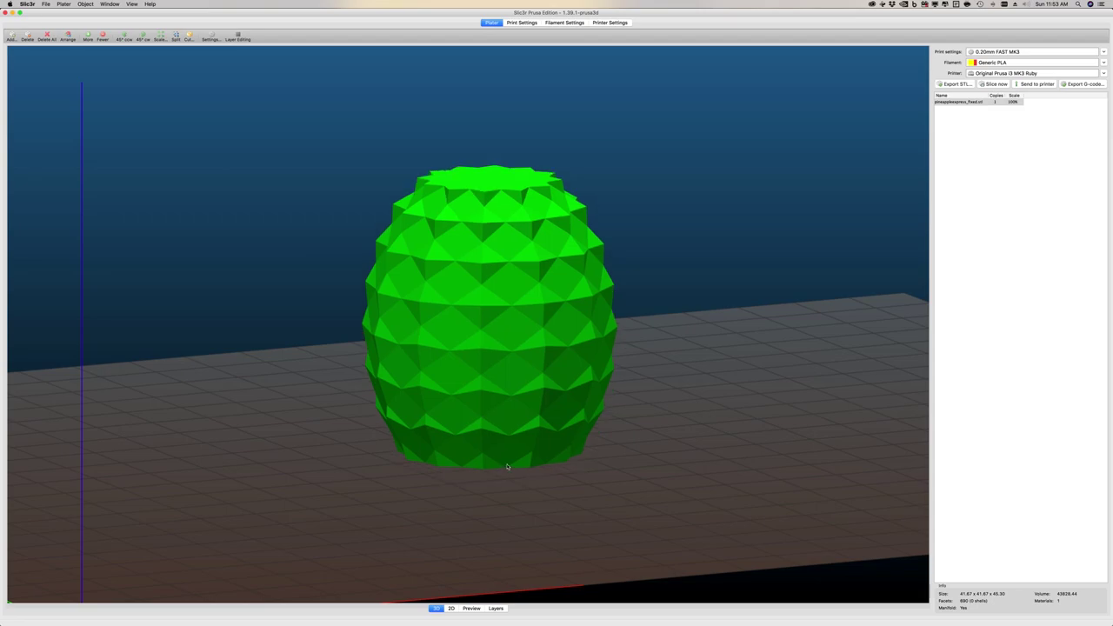
{"action": "left_click", "coordinate": [527, 505]}
{"action": "key", "text": "3"}
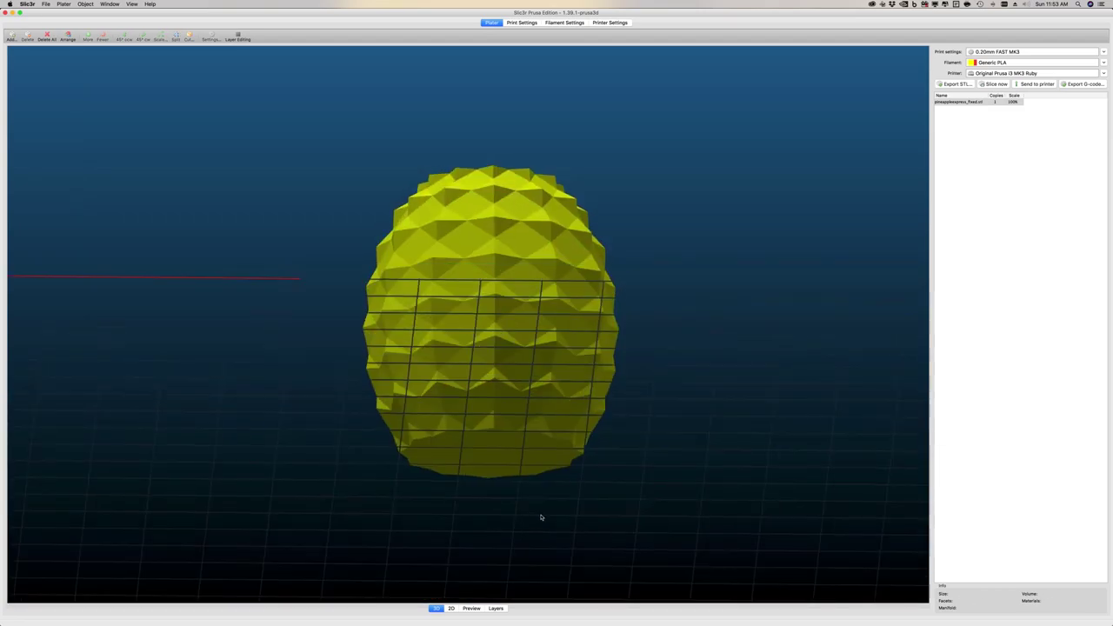
{"action": "key", "text": "0"}
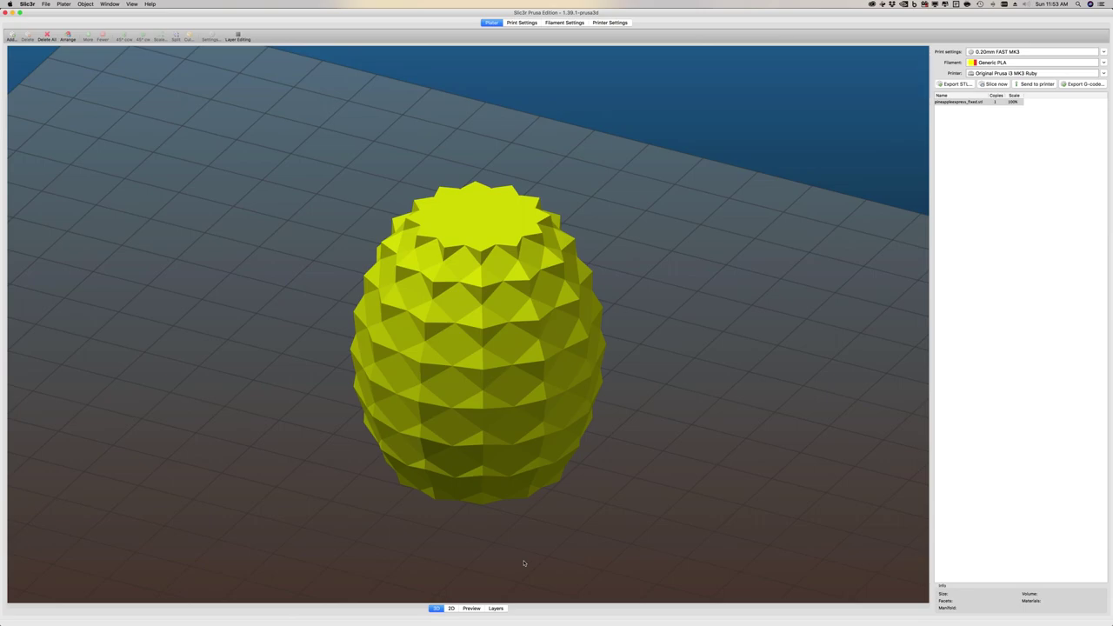
{"action": "left_click_drag", "start_coordinate": [524, 567], "coordinate": [533, 547]}
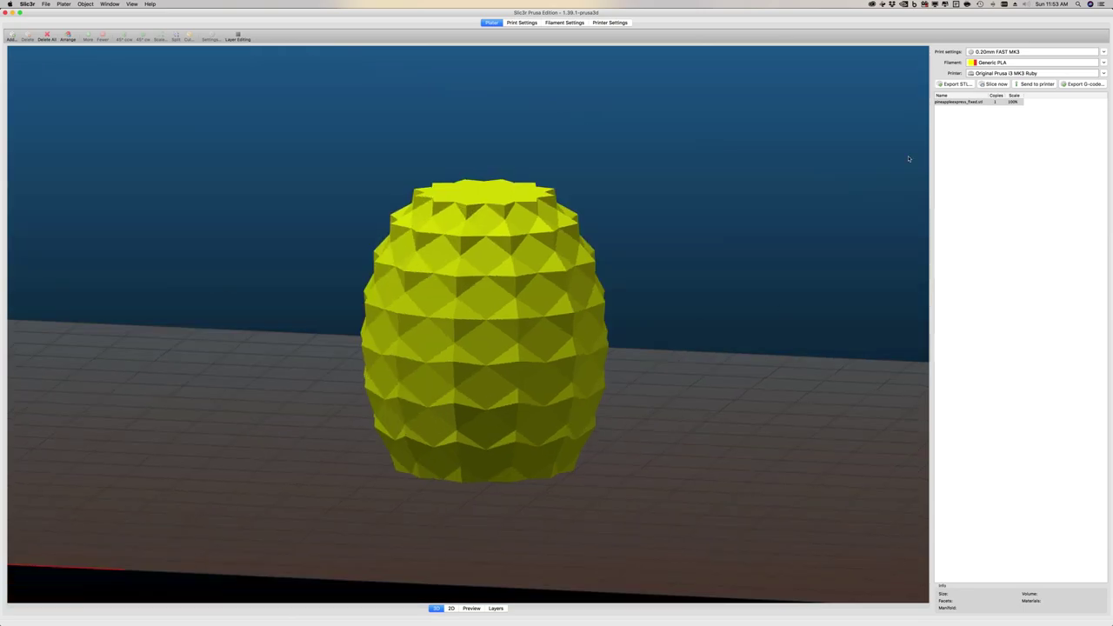
{"action": "left_click", "coordinate": [955, 84]}
{"action": "scroll", "coordinate": [489, 234], "scroll_direction": "down", "scroll_amount": 5}
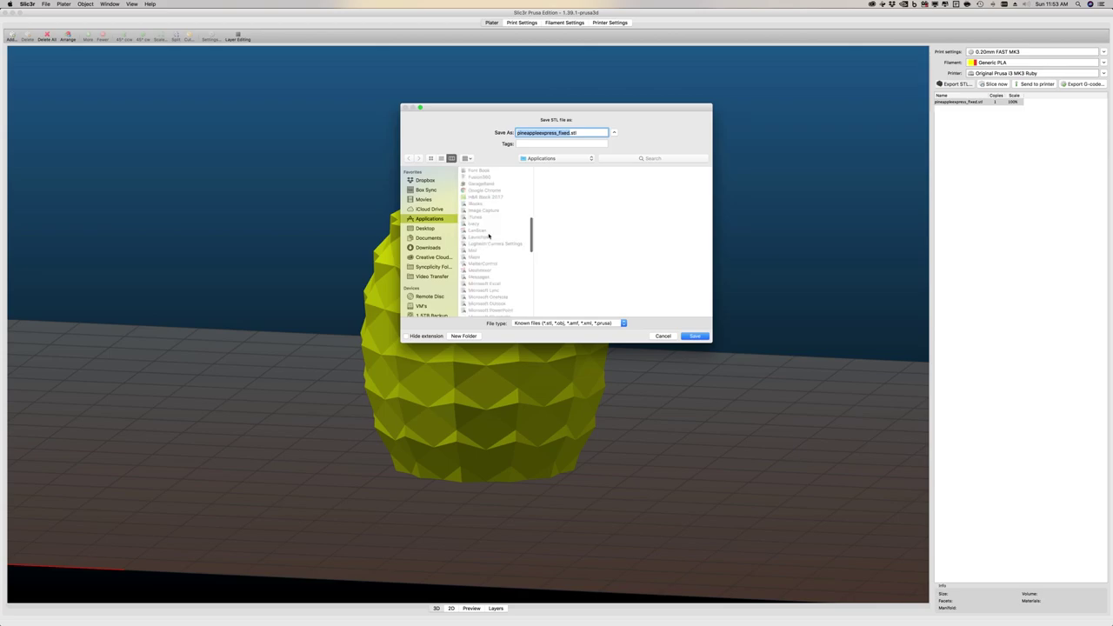
{"action": "scroll", "coordinate": [488, 234], "scroll_direction": "down", "scroll_amount": 5}
{"action": "left_click", "coordinate": [423, 229]}
{"action": "scroll", "coordinate": [479, 259], "scroll_direction": "down", "scroll_amount": 3}
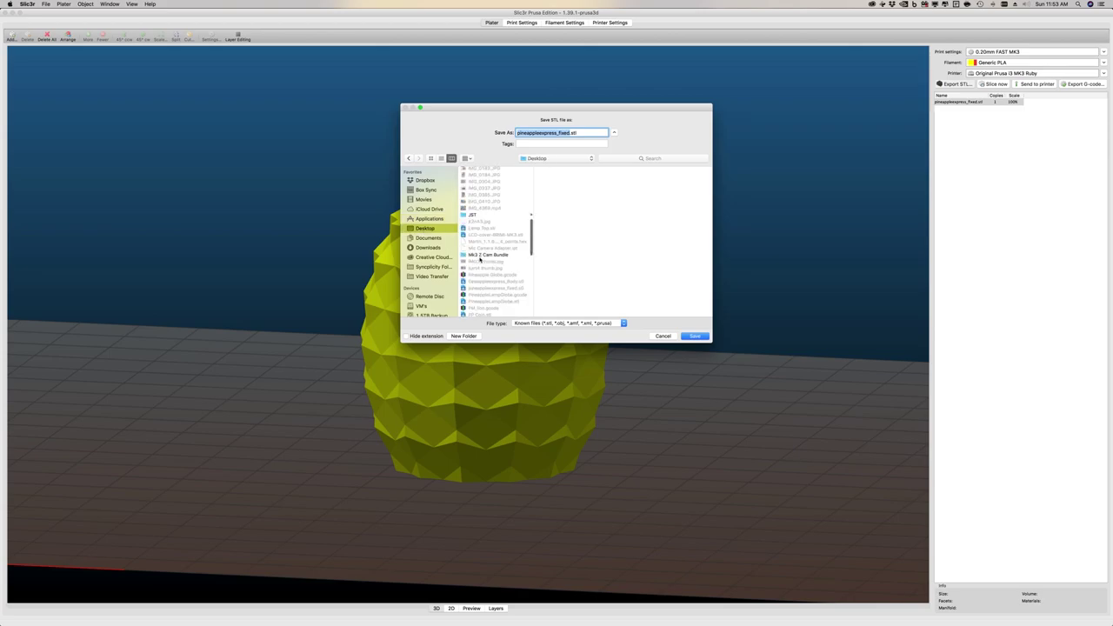
{"action": "scroll", "coordinate": [483, 254], "scroll_direction": "down", "scroll_amount": 3}
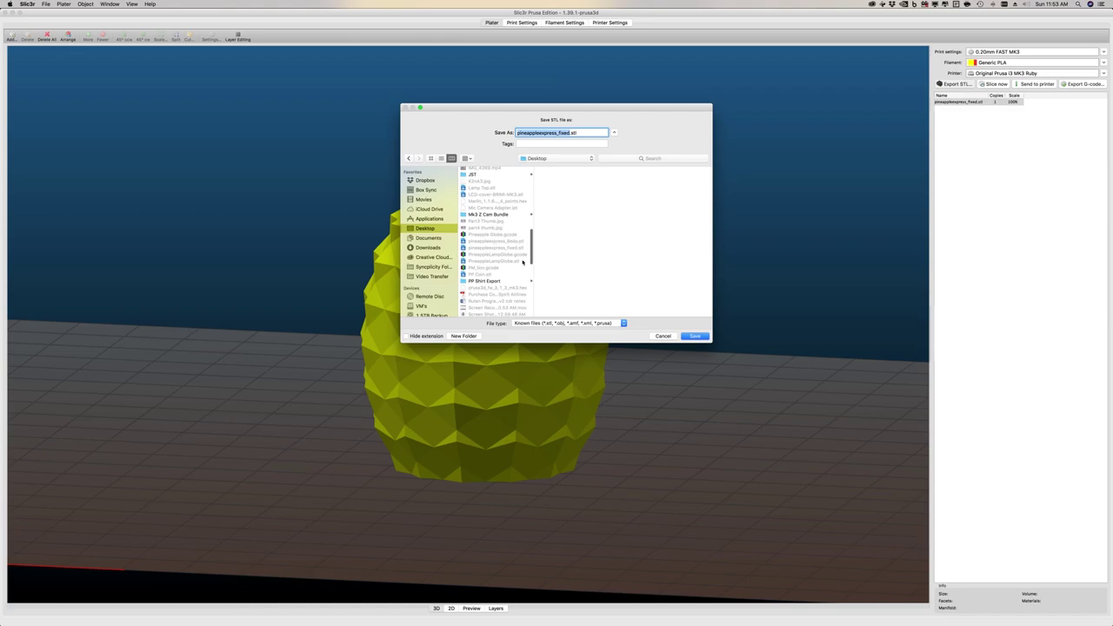
{"action": "left_click", "coordinate": [663, 336]}
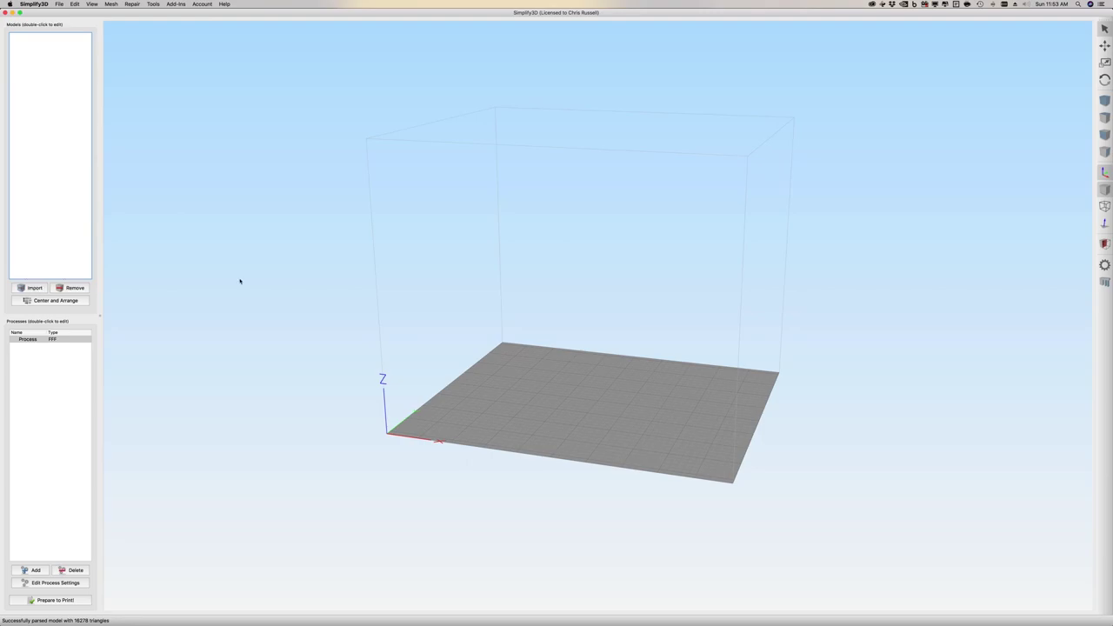
Step: Switch to Simplify3D and import Lamp Top.stl from the Desktop
{"action": "scroll", "coordinate": [518, 209], "scroll_direction": "down", "scroll_amount": 5}
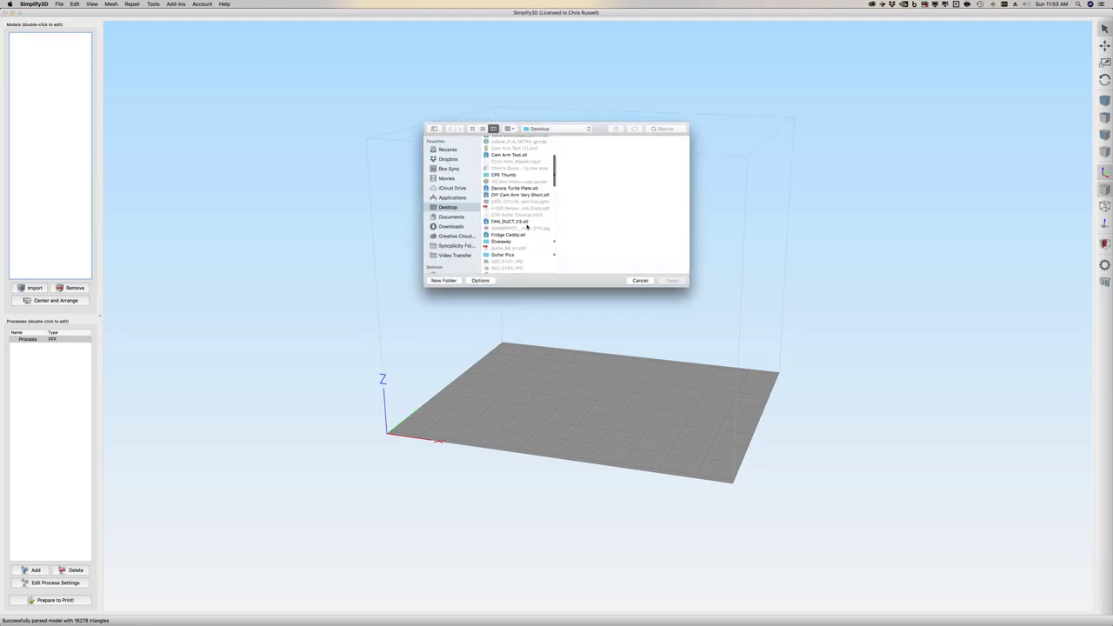
{"action": "scroll", "coordinate": [516, 234], "scroll_direction": "down", "scroll_amount": 5}
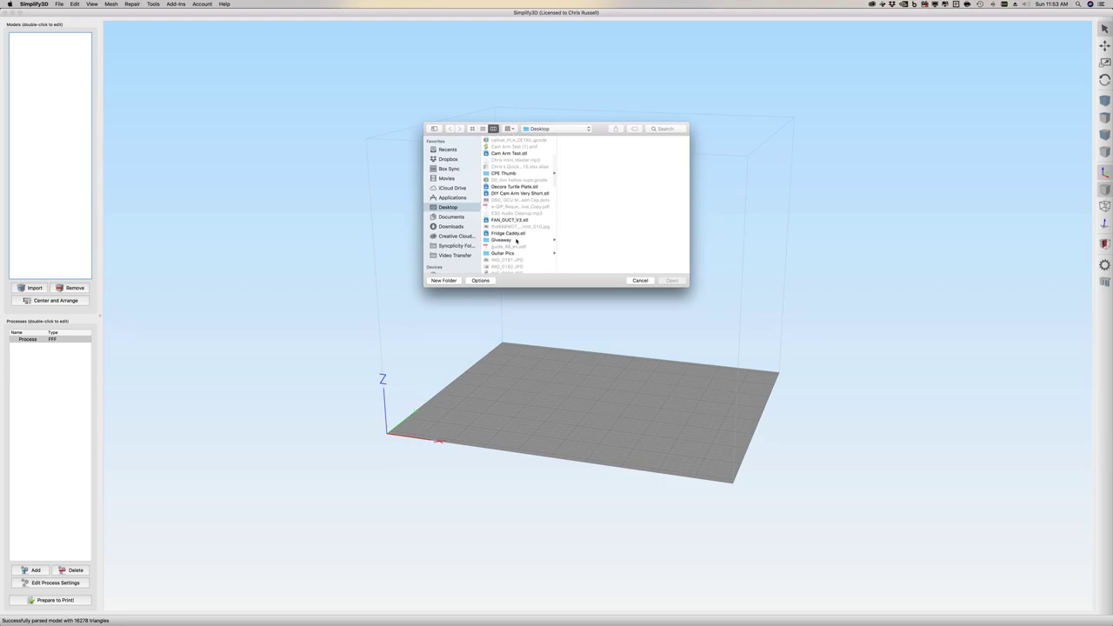
{"action": "type", "text": "lamp"}
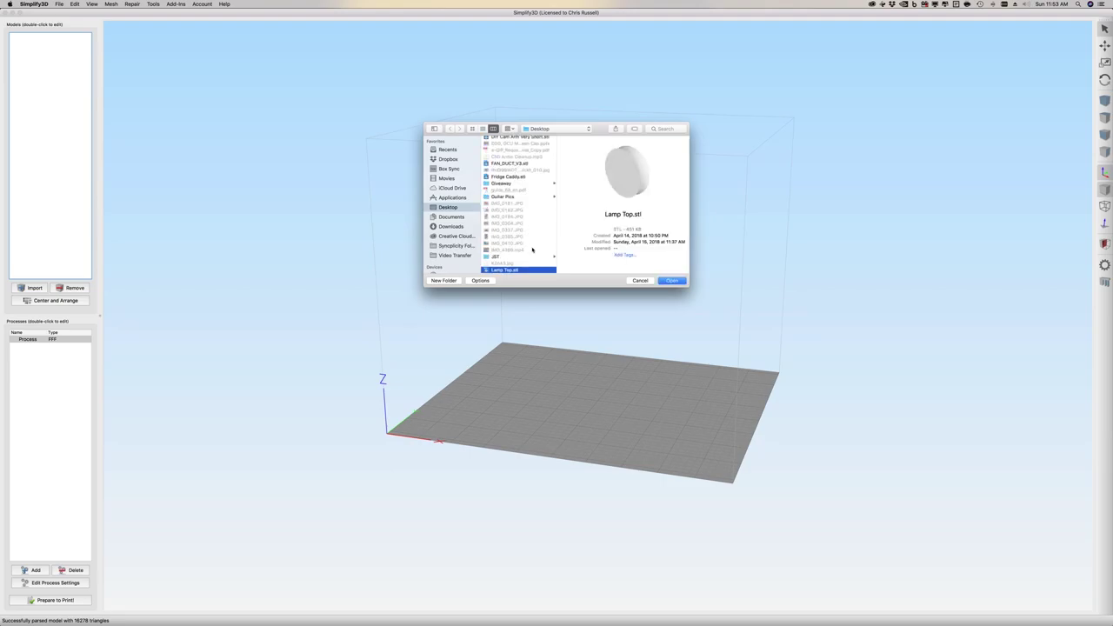
{"action": "left_click", "coordinate": [672, 281]}
{"action": "left_click", "coordinate": [671, 280]}
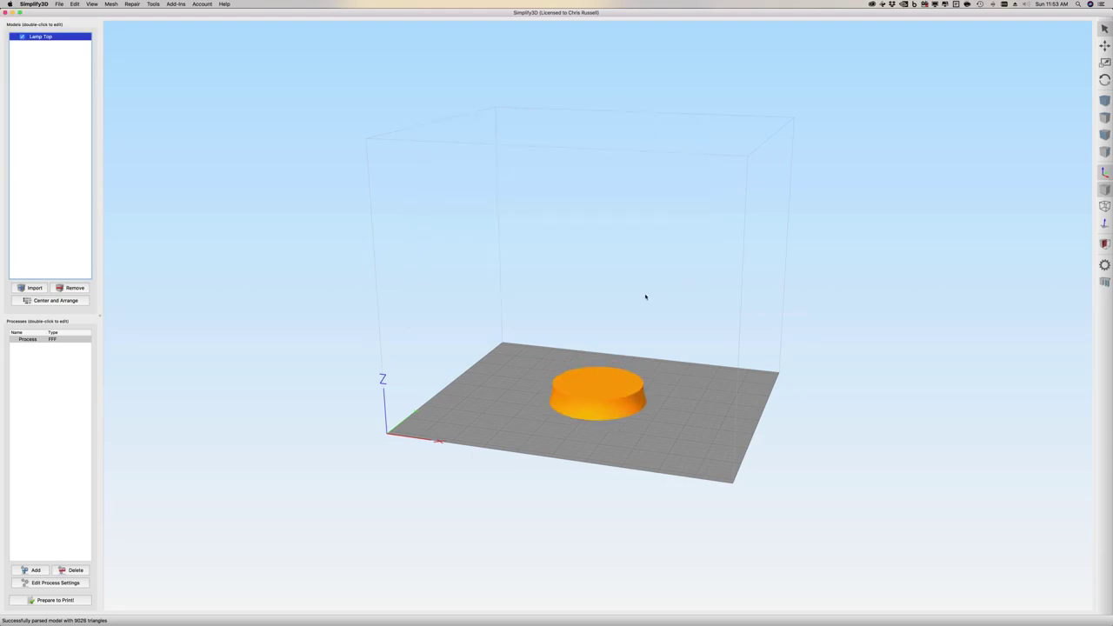
Step: Import pineappleexpress_Body.stl from the Desktop alongside the lamp top
{"action": "left_click", "coordinate": [33, 289]}
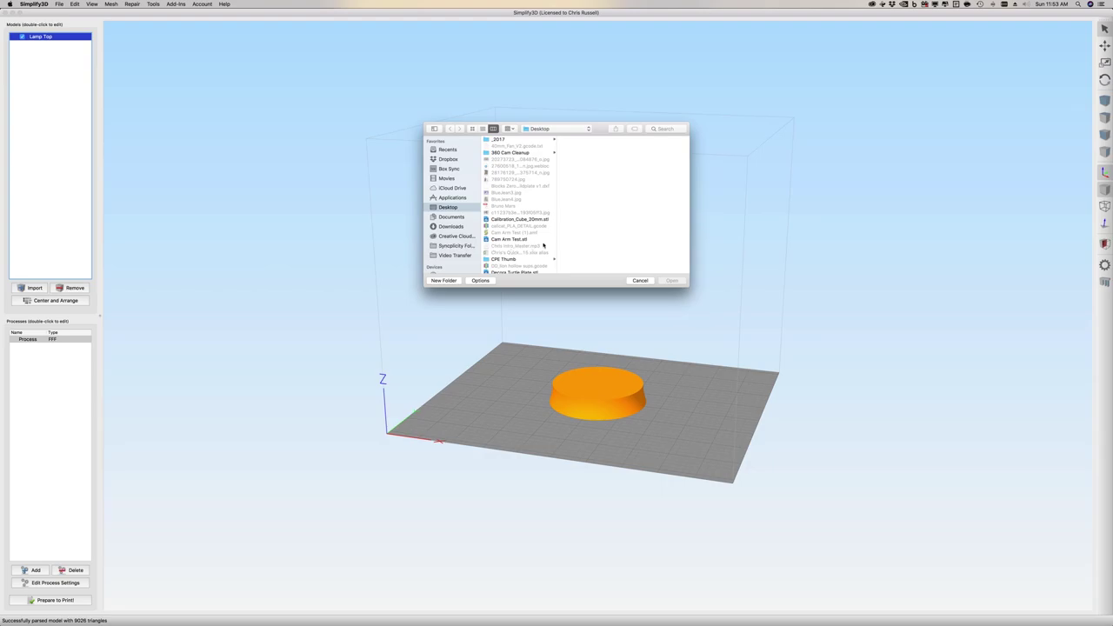
{"action": "scroll", "coordinate": [544, 246], "scroll_direction": "down", "scroll_amount": 10}
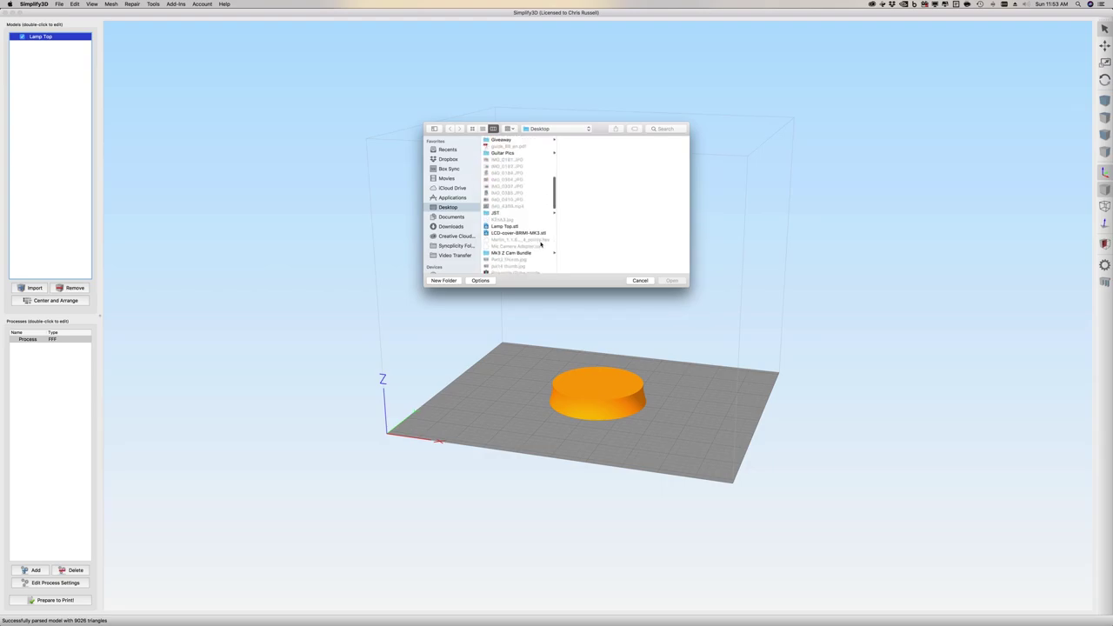
{"action": "scroll", "coordinate": [538, 243], "scroll_direction": "down", "scroll_amount": 2}
{"action": "type", "text": "pi"}
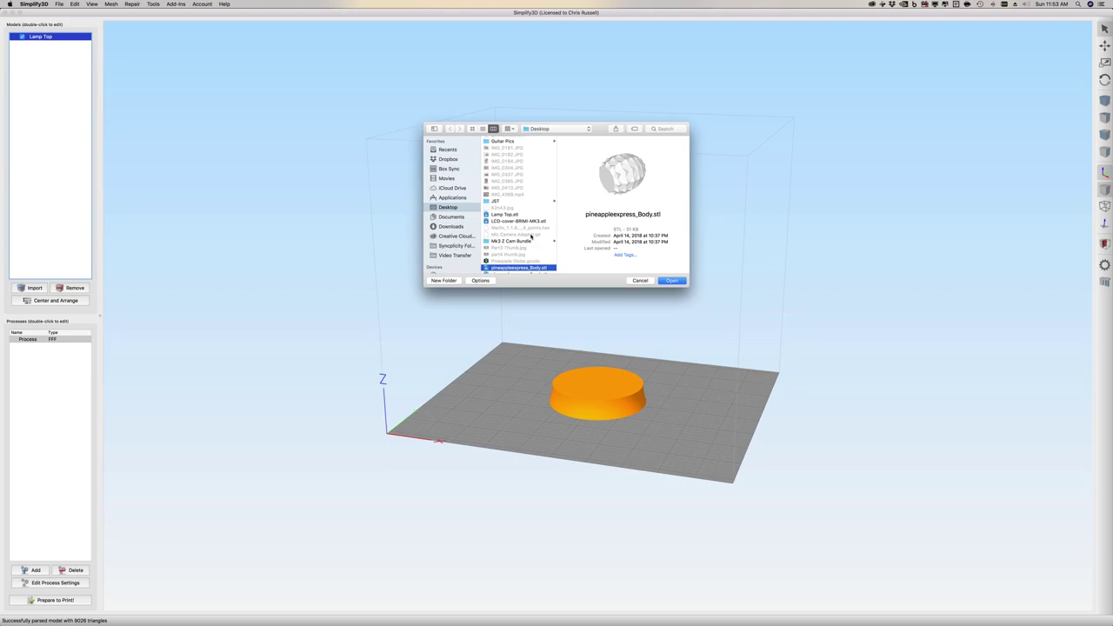
{"action": "scroll", "coordinate": [531, 236], "scroll_direction": "down", "scroll_amount": 1}
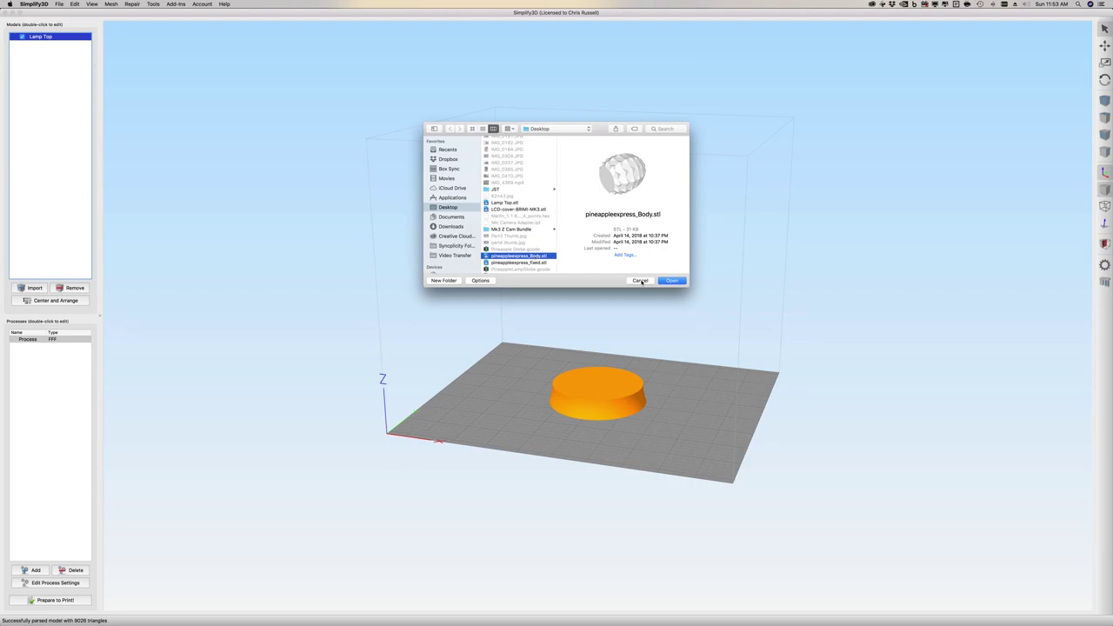
{"action": "left_click", "coordinate": [670, 281]}
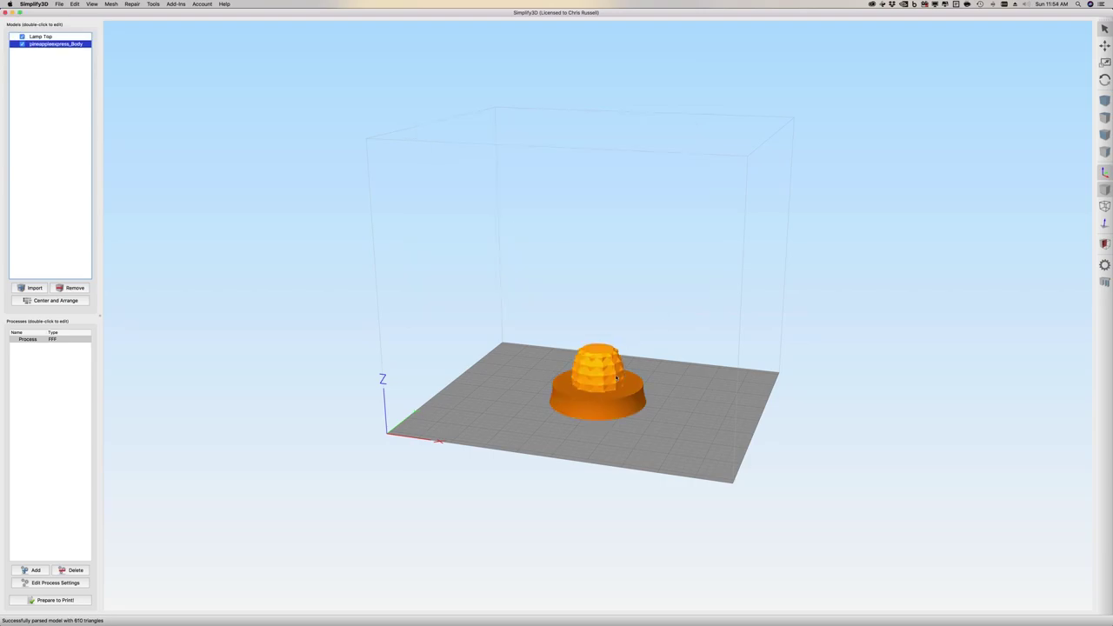
Step: Raise the pineapple body above the build plate by setting its Z offset to 15 mm
{"action": "mouse_move", "coordinate": [617, 378]}
{"action": "left_mouse_down"}
{"action": "mouse_move", "coordinate": [667, 430]}
{"action": "mouse_move", "coordinate": [661, 478]}
{"action": "mouse_move", "coordinate": [675, 392]}
{"action": "mouse_move", "coordinate": [627, 378]}
{"action": "left_mouse_up"}
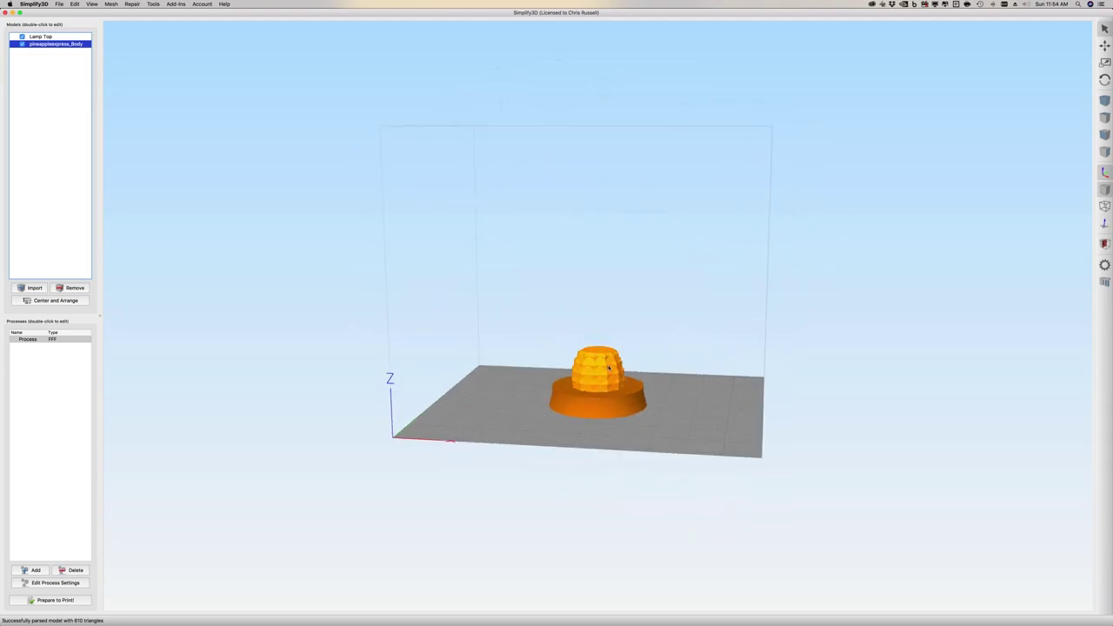
{"action": "double_click", "coordinate": [609, 368]}
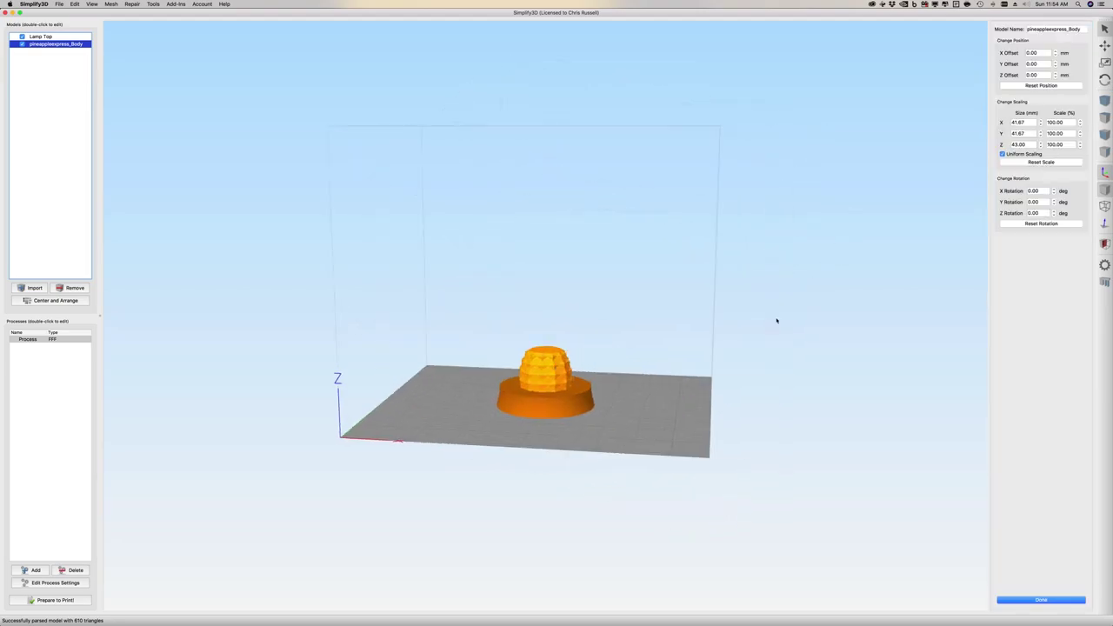
{"action": "left_click", "coordinate": [1032, 75]}
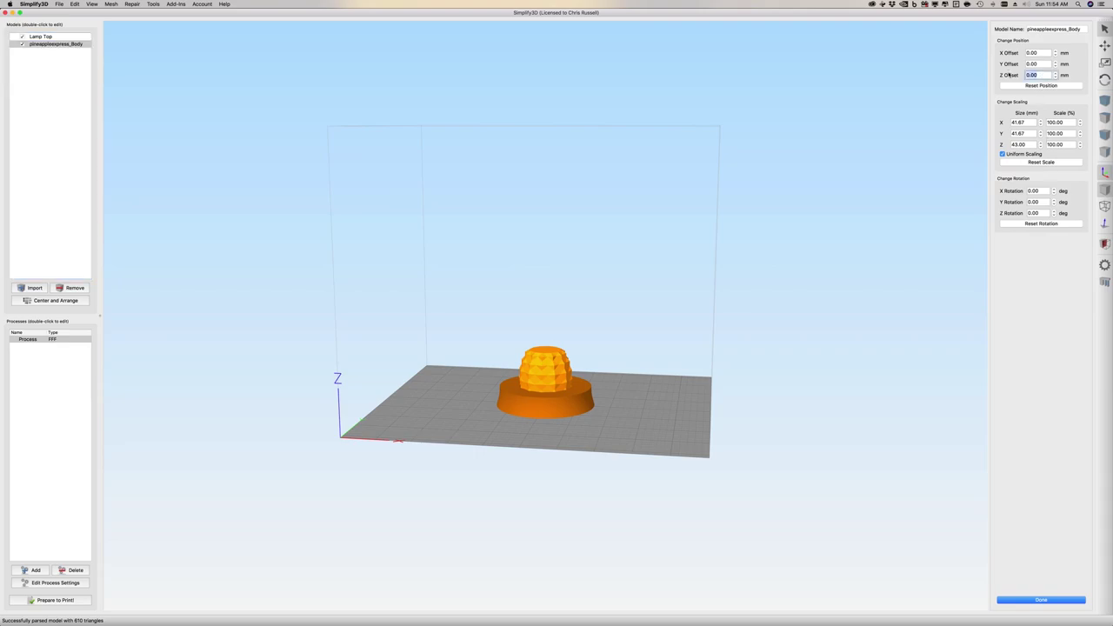
{"action": "type", "text": "15"}
{"action": "key", "text": "Return"}
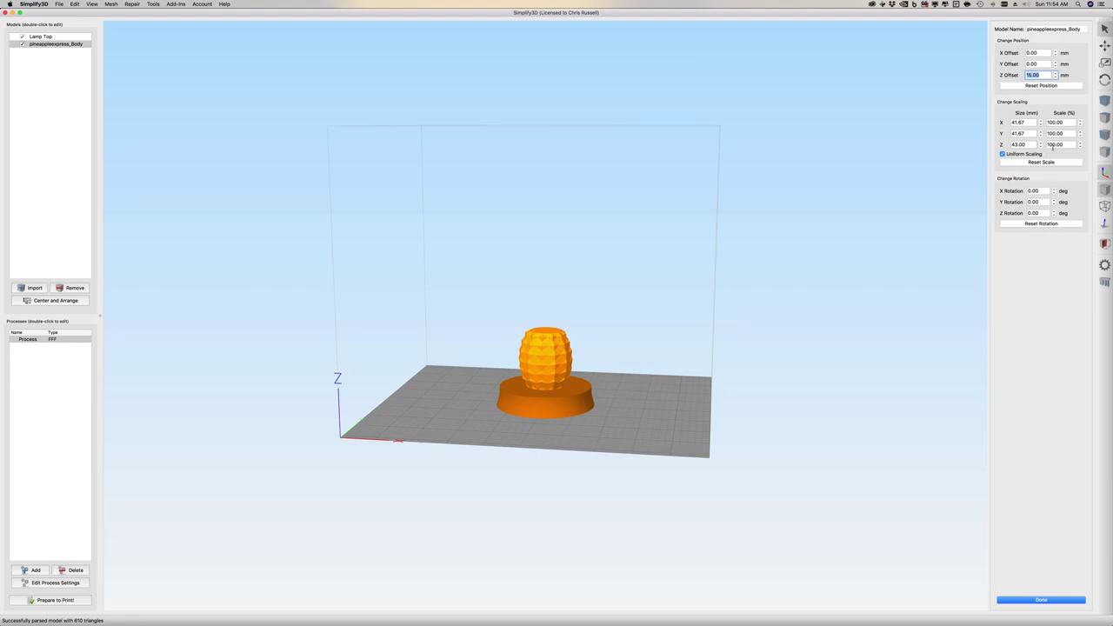
Step: Scale the pineapple body uniformly to 270% and finish editing the model
{"action": "left_click", "coordinate": [1065, 123]}
{"action": "type", "text": "270"}
{"action": "left_click", "coordinate": [1069, 132]}
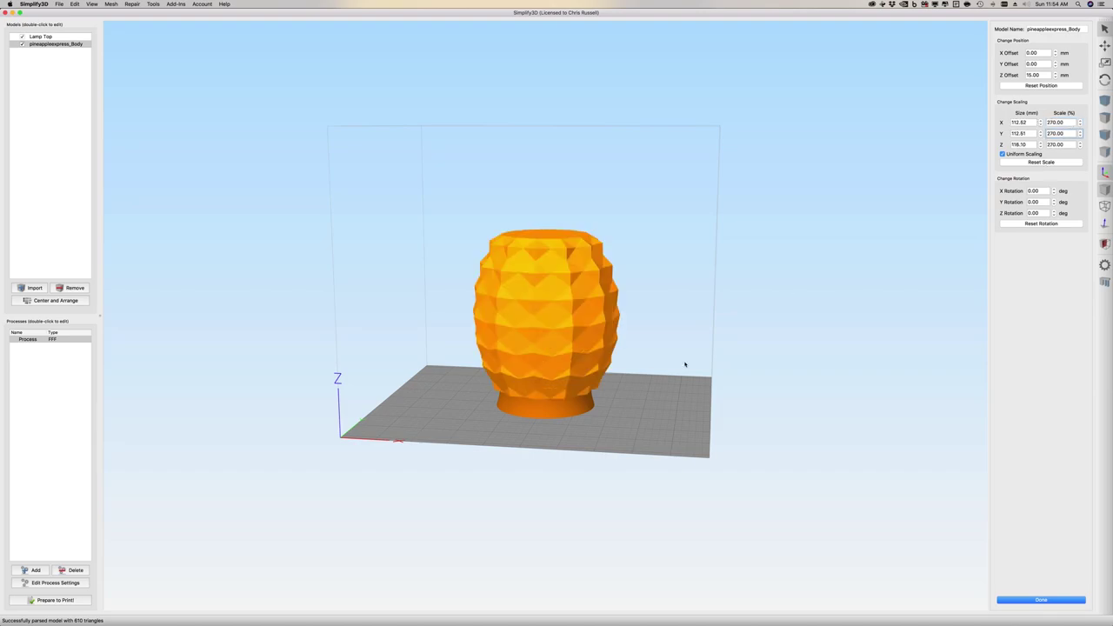
{"action": "left_click_drag", "start_coordinate": [684, 421], "coordinate": [646, 424]}
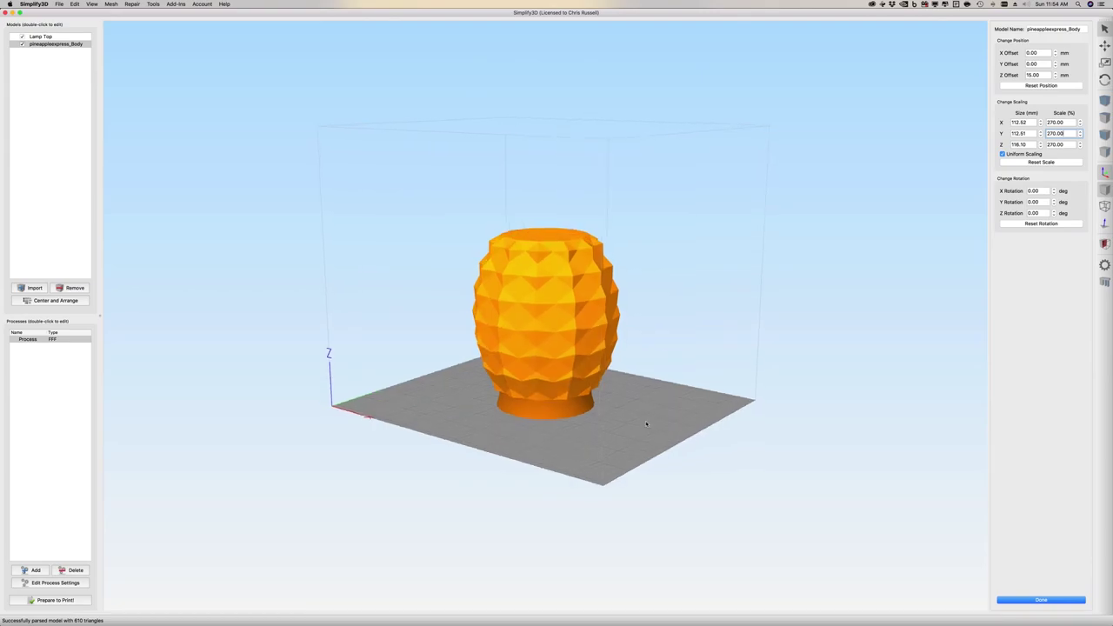
{"action": "left_click", "coordinate": [1033, 599]}
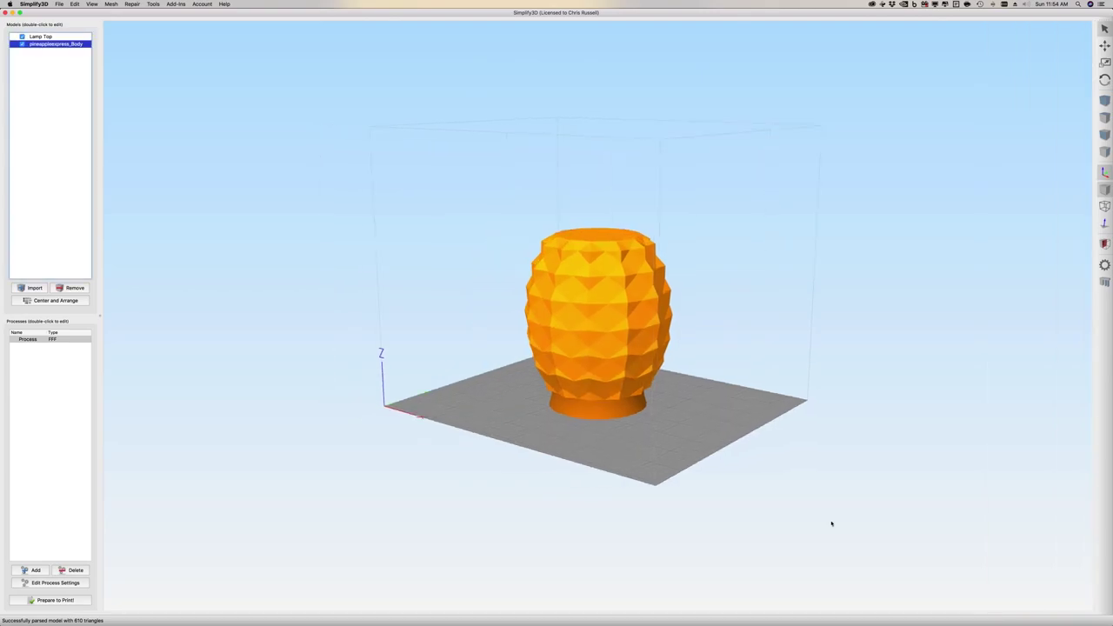
Step: Review the print process's extruder, layer, infill and support settings for both models
{"action": "double_click", "coordinate": [41, 340]}
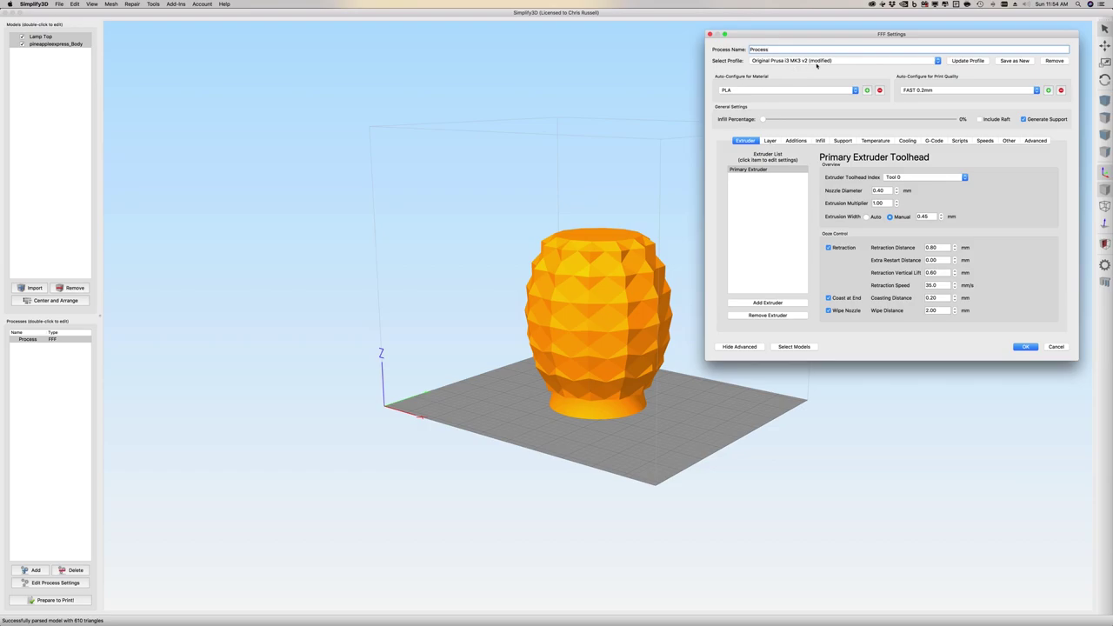
{"action": "left_click", "coordinate": [771, 142]}
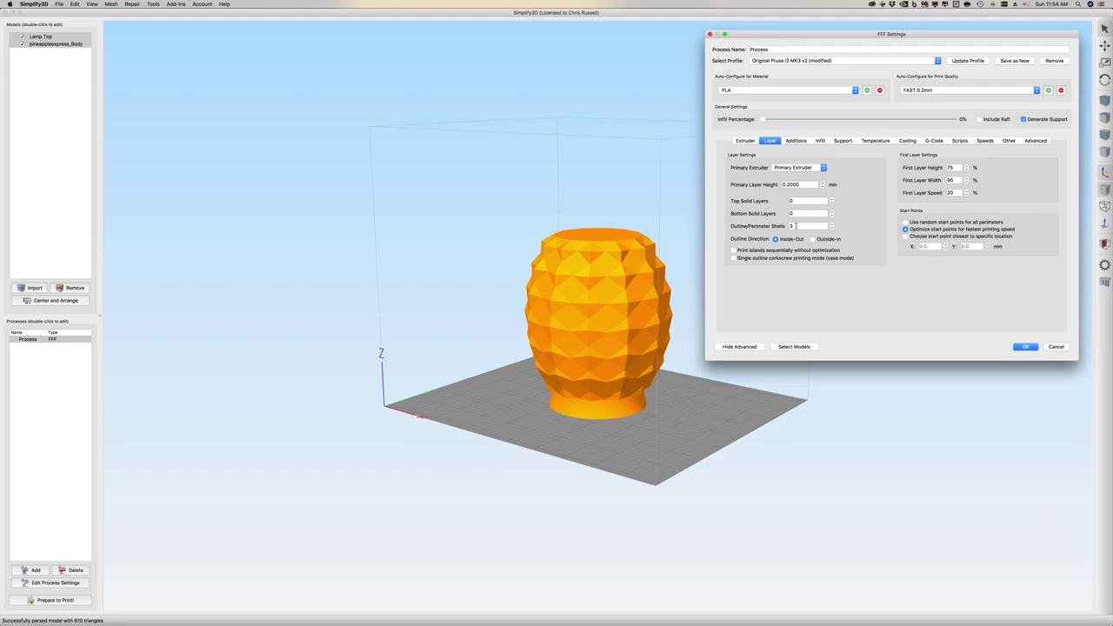
{"action": "left_click", "coordinate": [821, 141]}
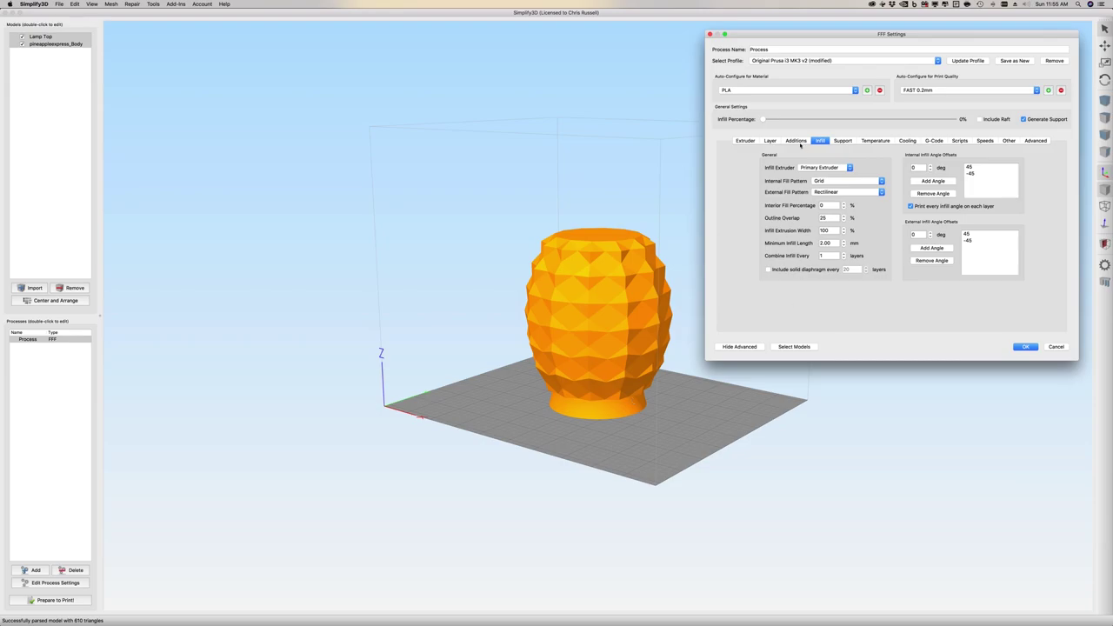
{"action": "left_click", "coordinate": [843, 141]}
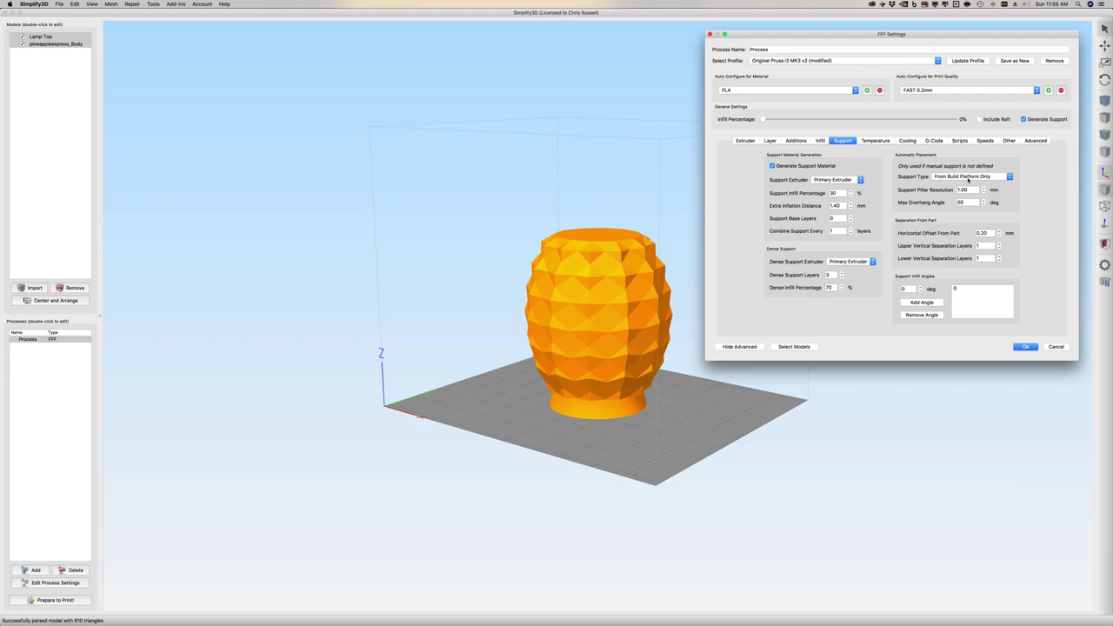
{"action": "left_click", "coordinate": [1023, 347]}
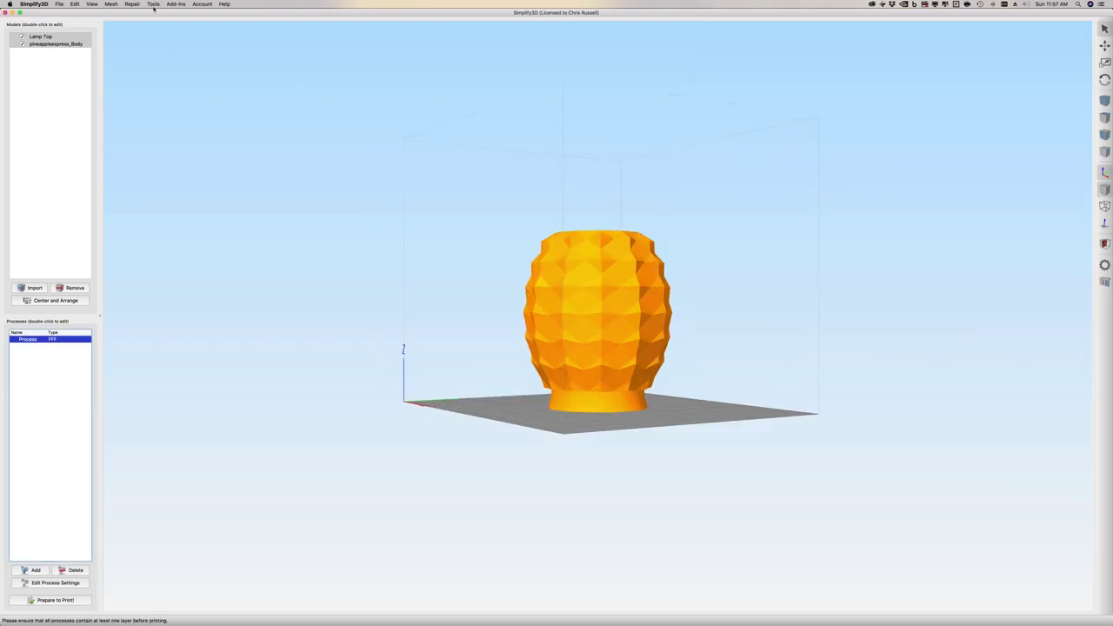
Step: Split the print process at a height of 17 mm, just above the lamp top's collar, with the Variable Settings Wizard
{"action": "left_click", "coordinate": [153, 4]}
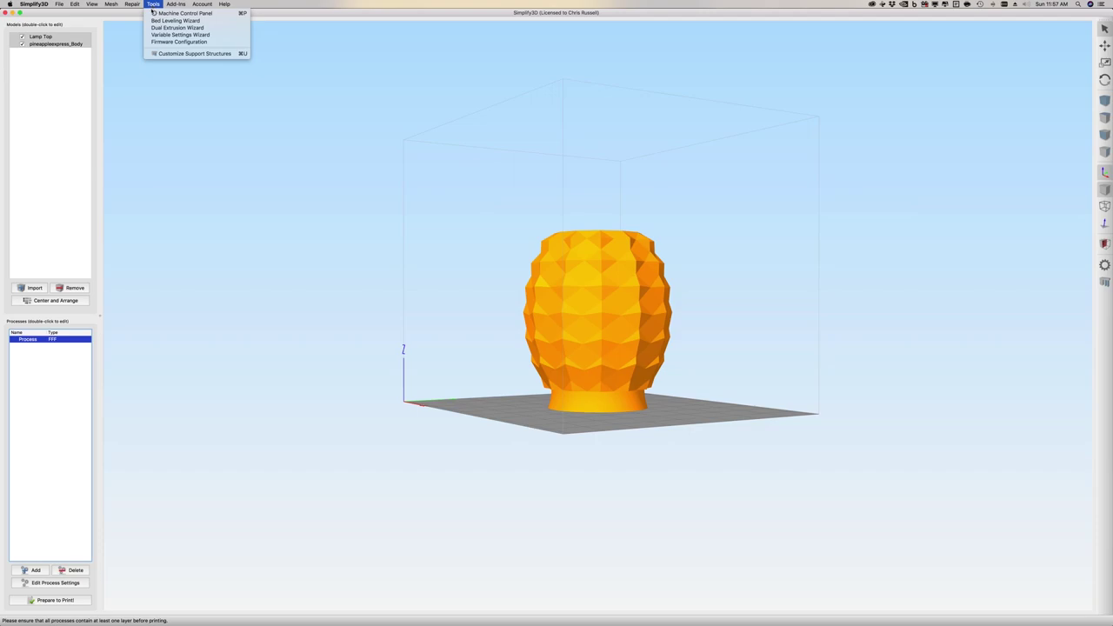
{"action": "left_click", "coordinate": [175, 35]}
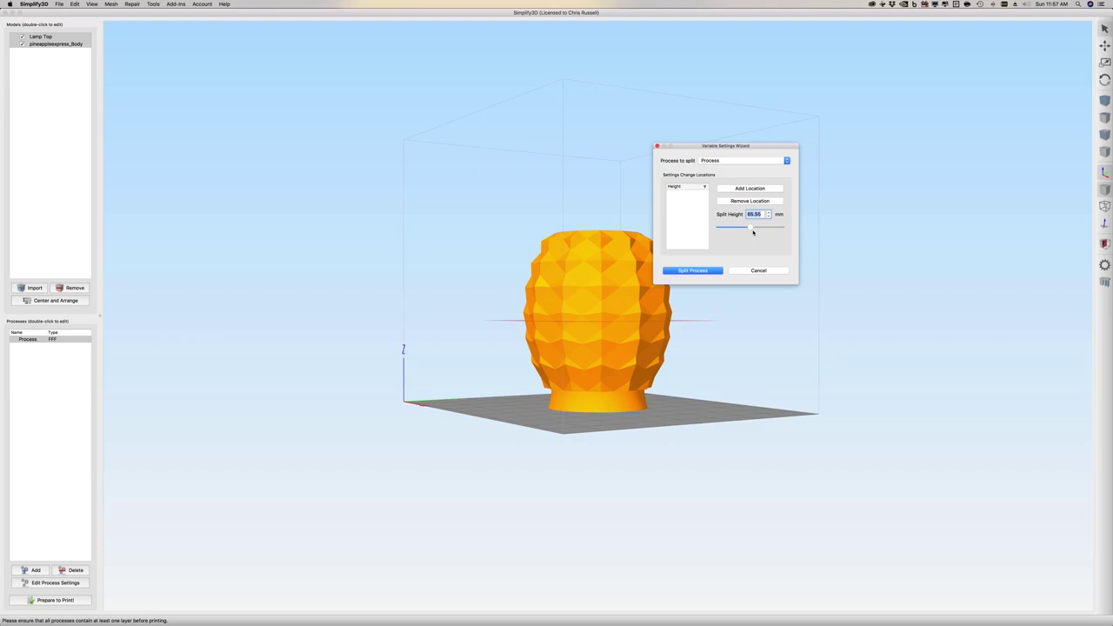
{"action": "left_click_drag", "start_coordinate": [754, 233], "coordinate": [731, 229]}
{"action": "double_click", "coordinate": [761, 214]}
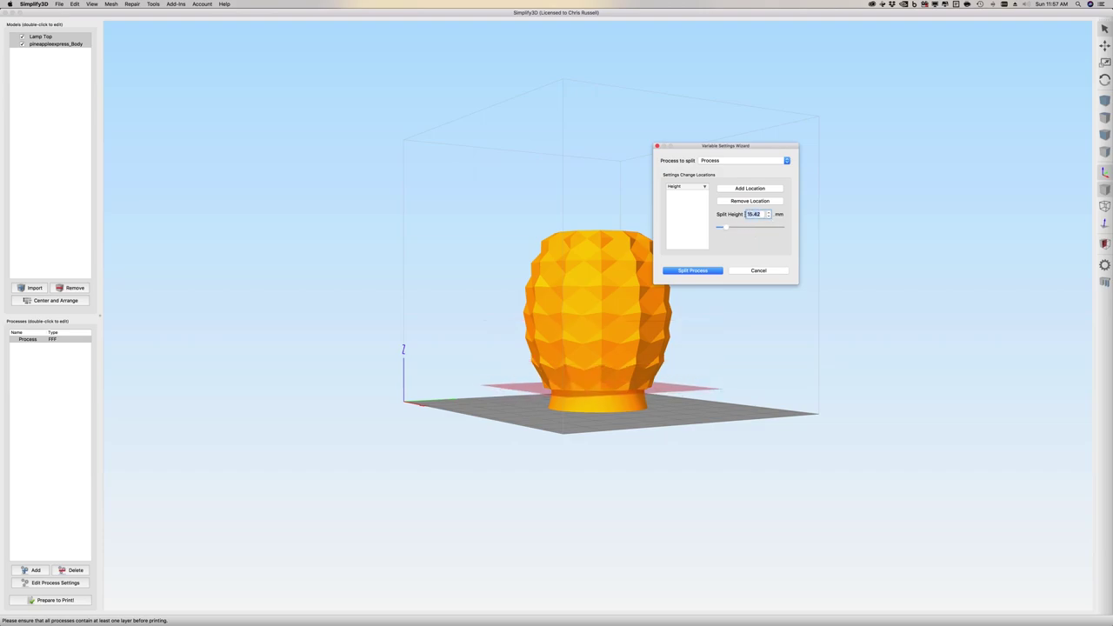
{"action": "type", "text": "15"}
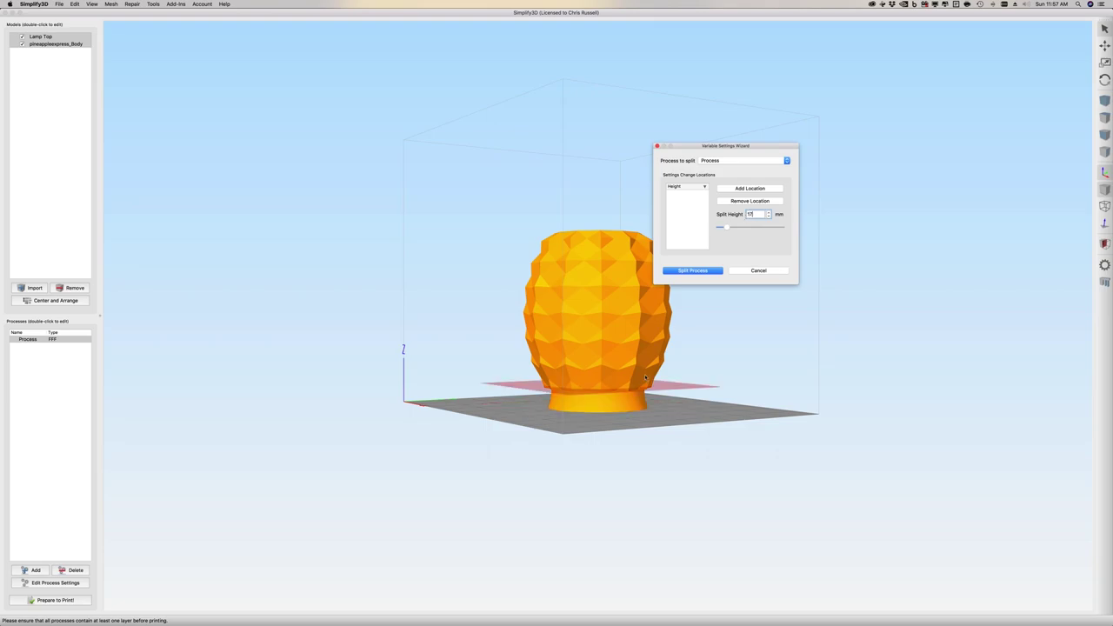
{"action": "mouse_move", "coordinate": [644, 374]}
{"action": "left_mouse_down"}
{"action": "mouse_move", "coordinate": [632, 382]}
{"action": "mouse_move", "coordinate": [655, 389]}
{"action": "left_mouse_up"}
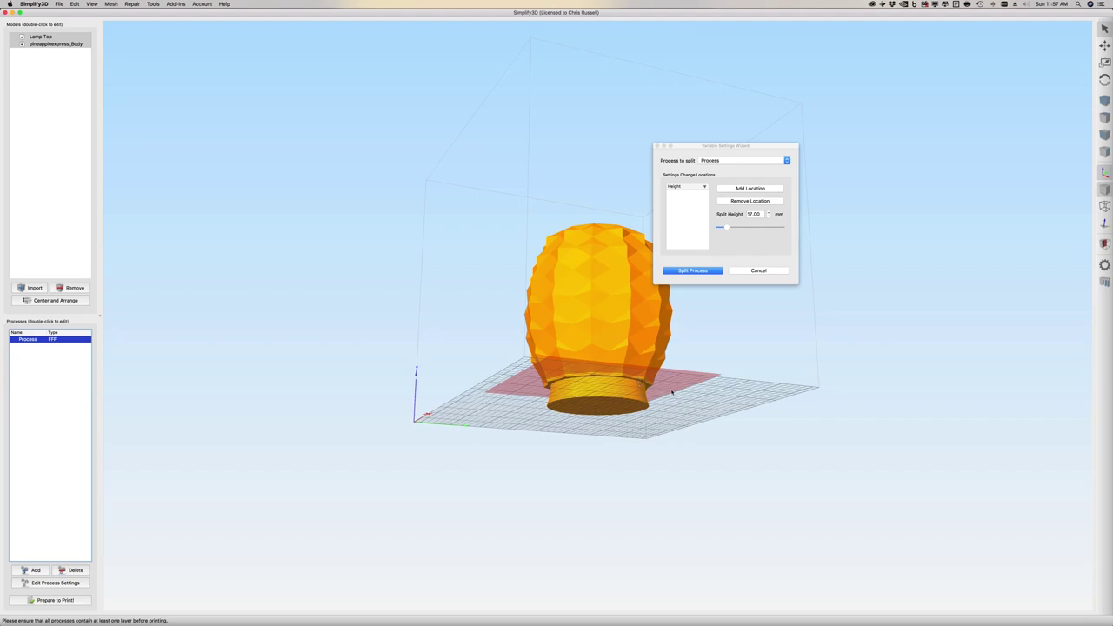
{"action": "left_click", "coordinate": [749, 188]}
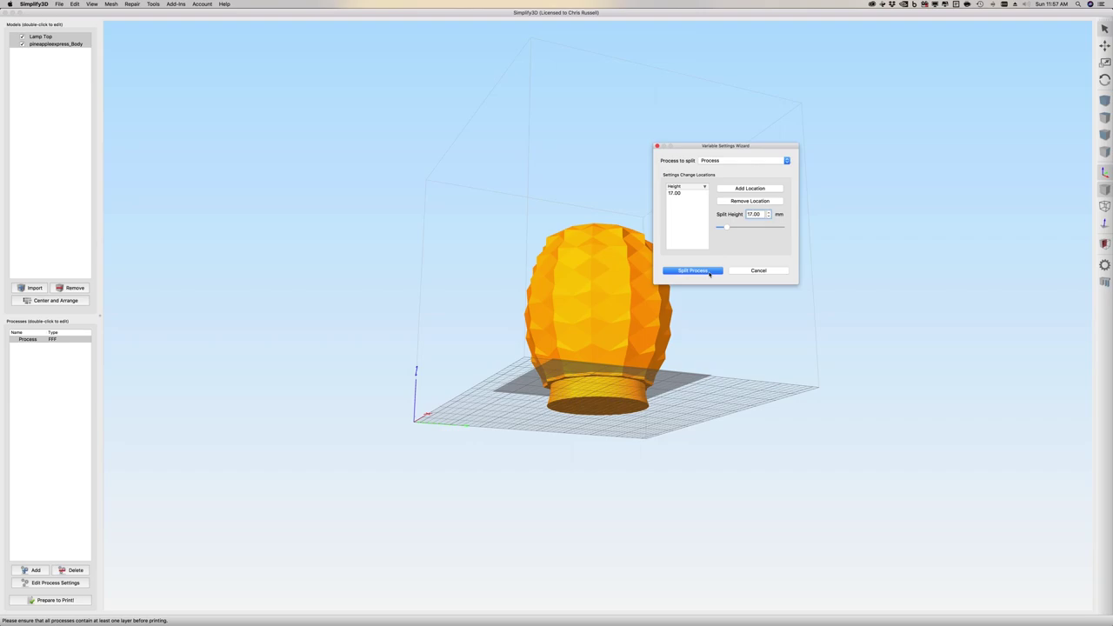
{"action": "left_click", "coordinate": [709, 271]}
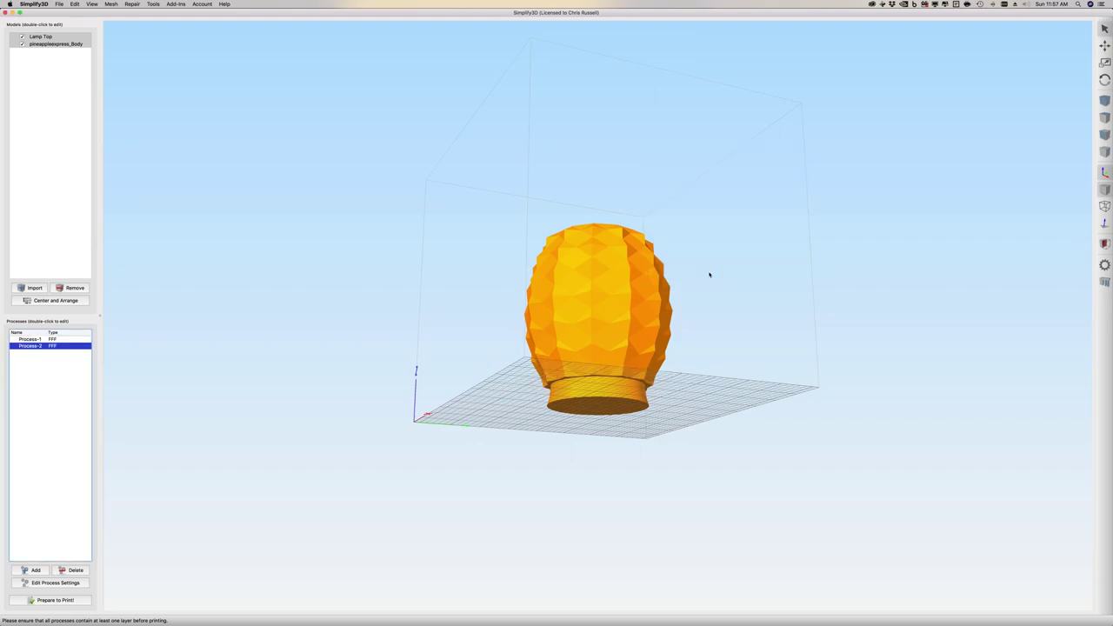
Step: In Process-2, enable single outline corkscrew printing (vase mode), turn off support material generation, and check its start height
{"action": "double_click", "coordinate": [40, 346]}
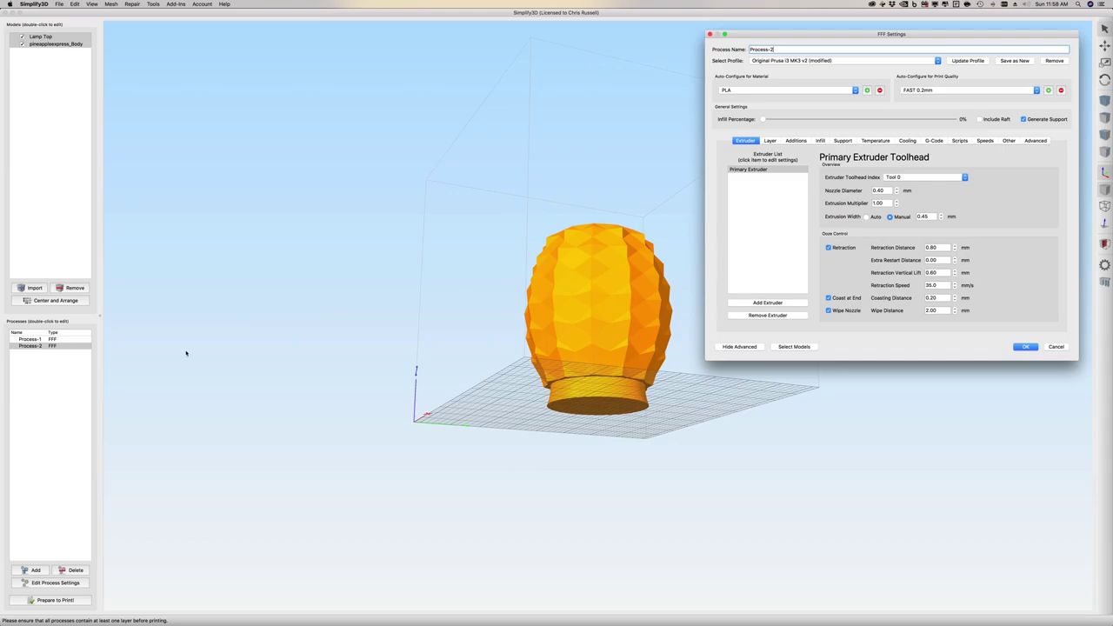
{"action": "left_click", "coordinate": [771, 142]}
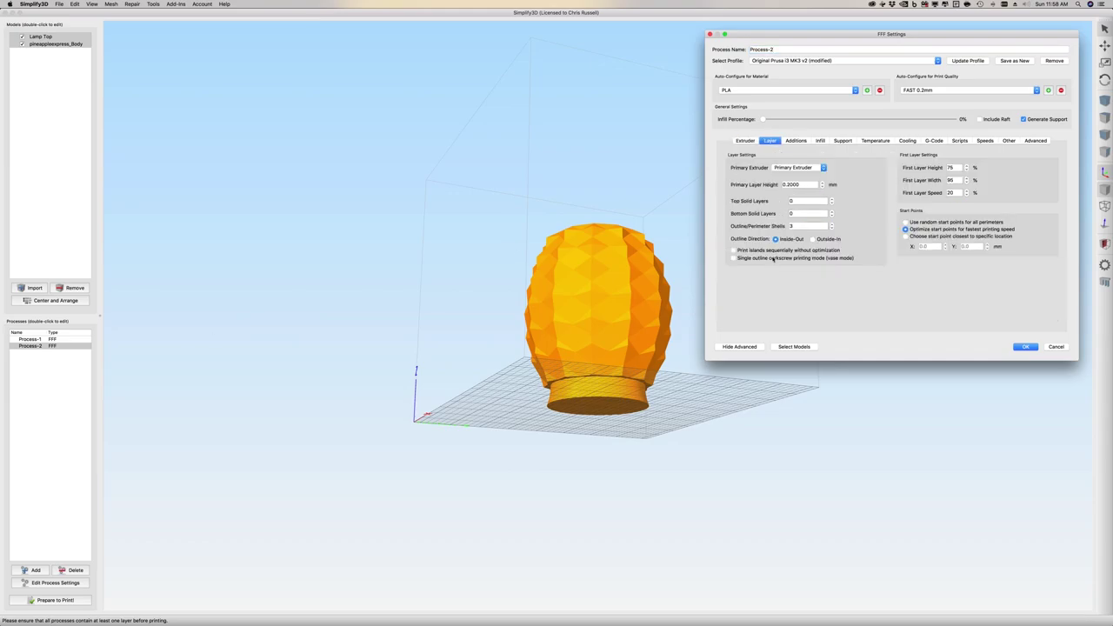
{"action": "left_click", "coordinate": [773, 258]}
{"action": "left_click", "coordinate": [844, 141]}
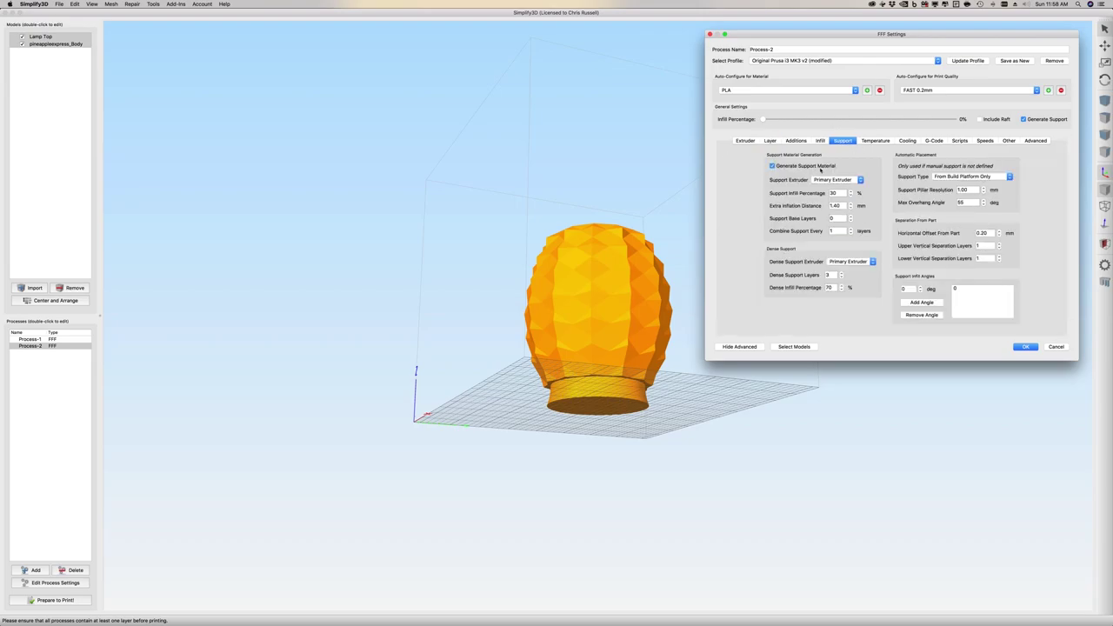
{"action": "left_click", "coordinate": [820, 167]}
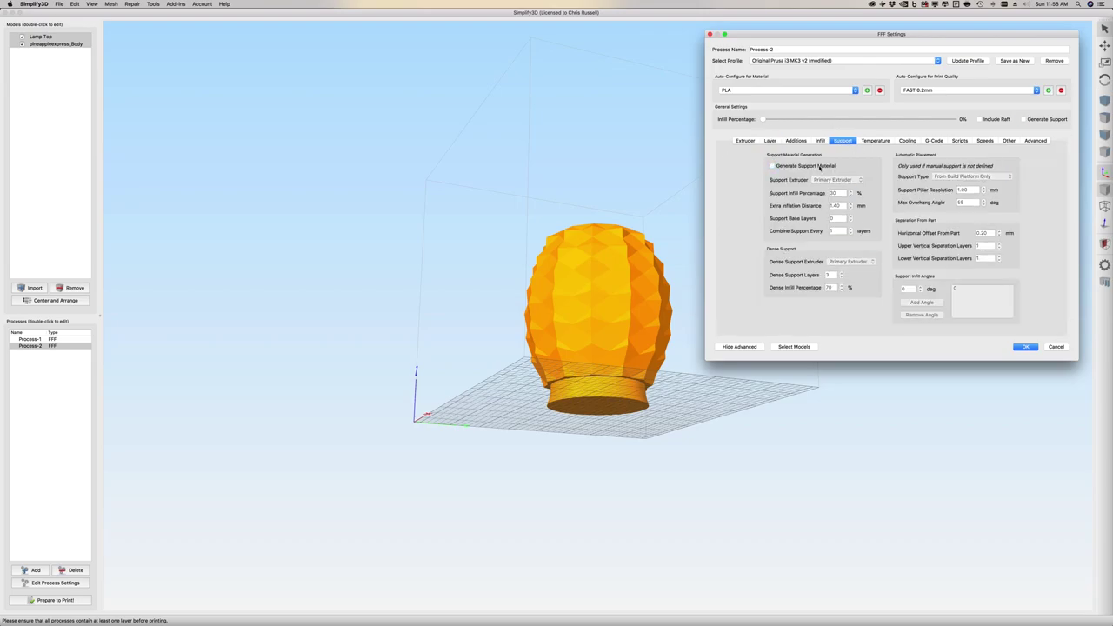
{"action": "left_click", "coordinate": [1034, 141]}
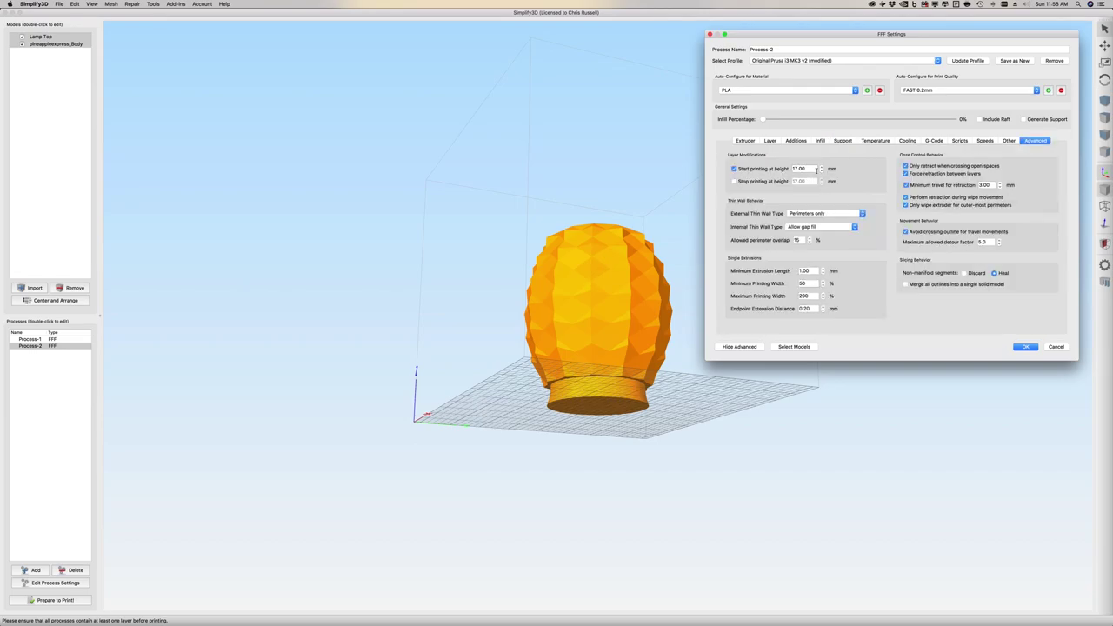
{"action": "left_click", "coordinate": [1025, 347]}
{"action": "left_click", "coordinate": [1026, 347]}
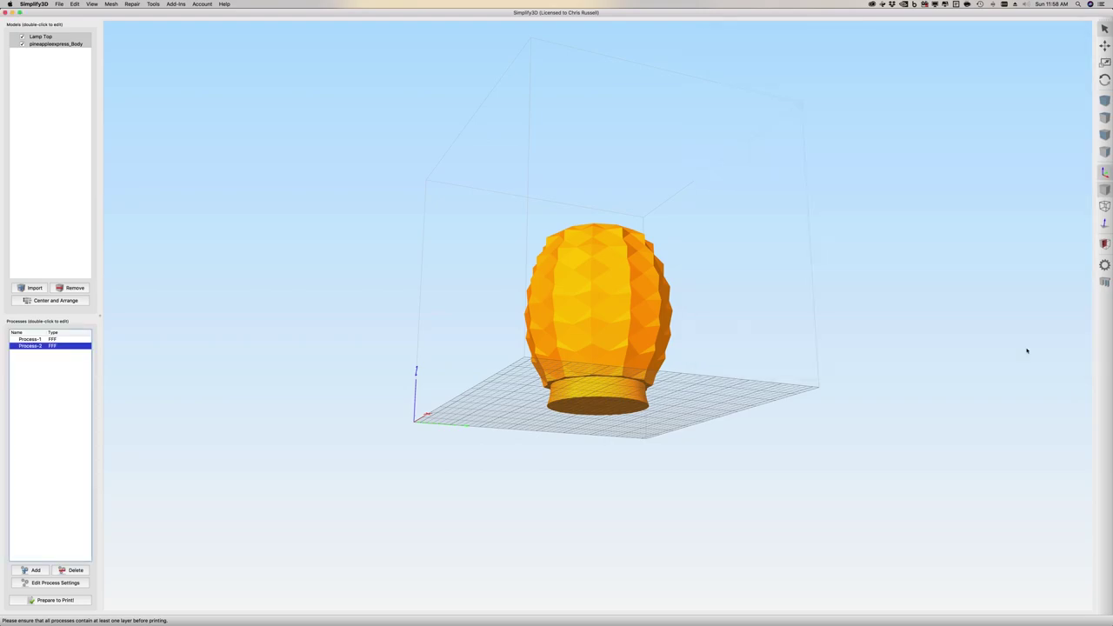
Step: Prepare Process-1 and Process-2 together for printing in continuous layer-by-layer mode
{"action": "left_click", "coordinate": [74, 600]}
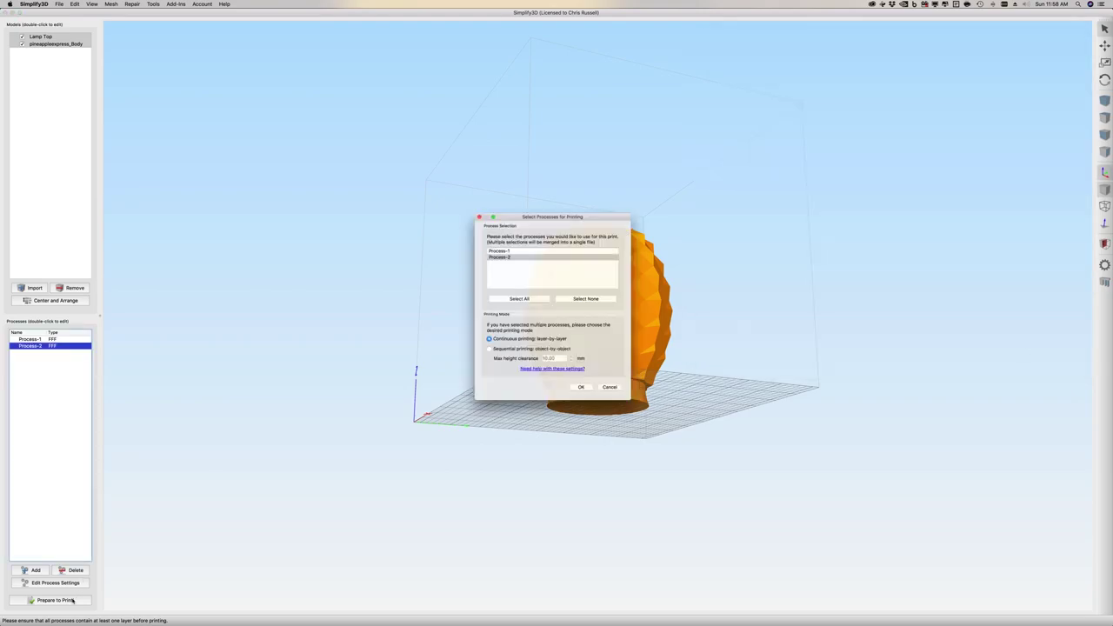
{"action": "left_click", "coordinate": [518, 298]}
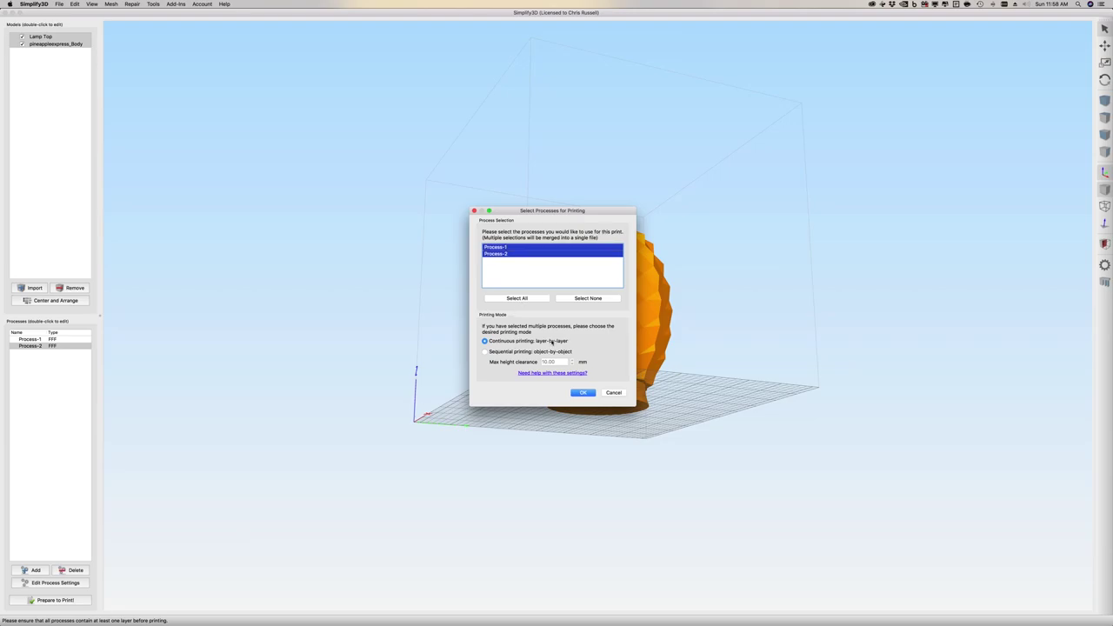
{"action": "left_click", "coordinate": [584, 393]}
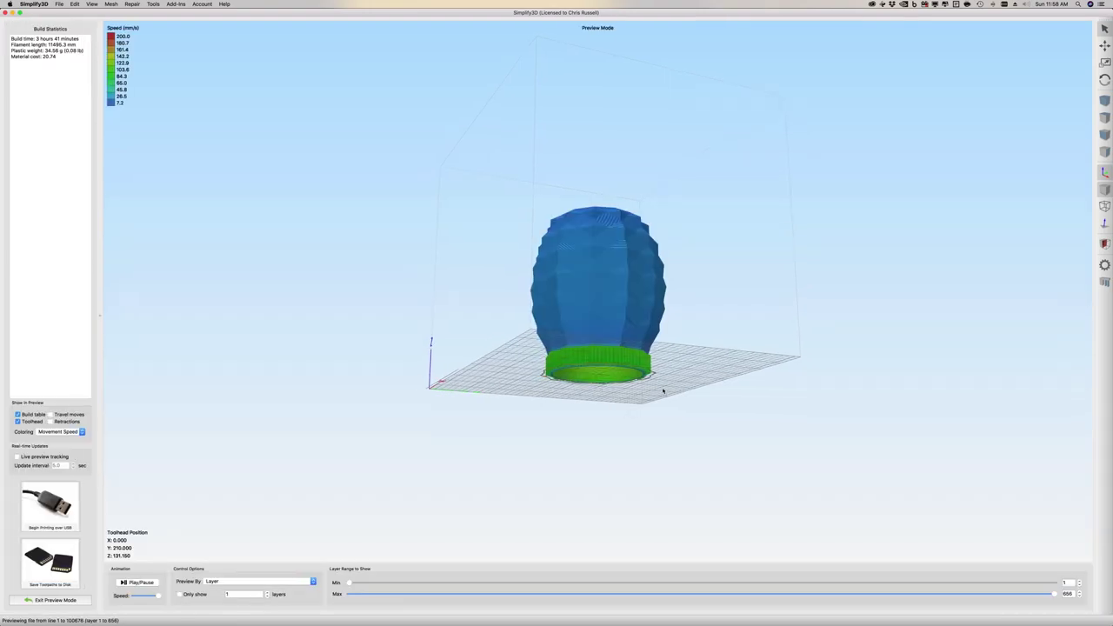
Step: Play the toolpath preview animation and examine the sliced lamp globe from below and above
{"action": "left_click_drag", "start_coordinate": [663, 392], "coordinate": [577, 451]}
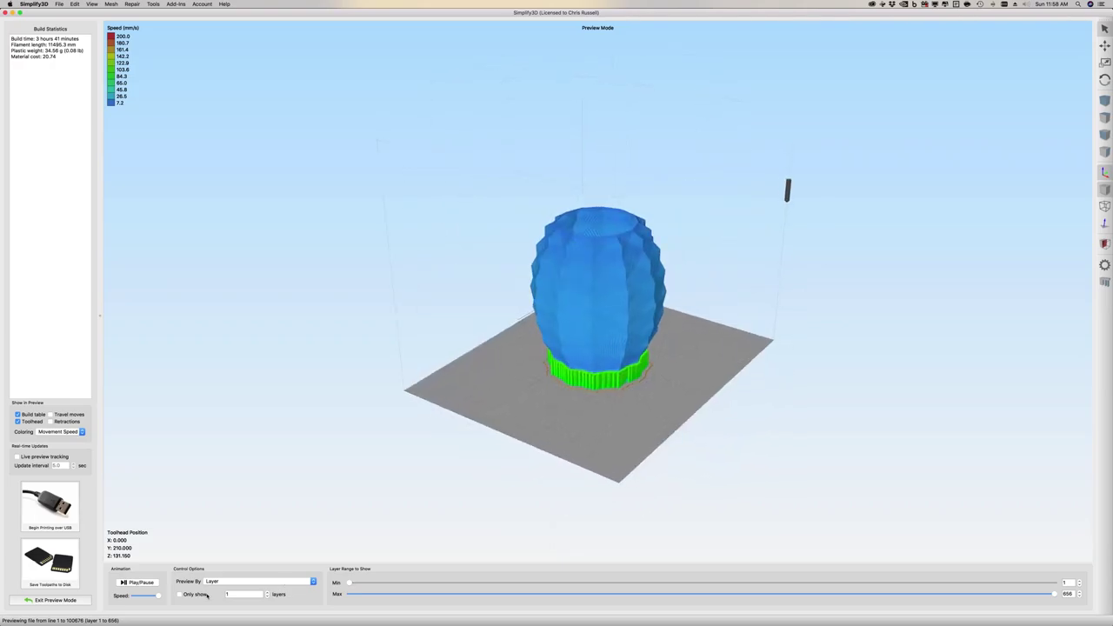
{"action": "left_click", "coordinate": [139, 582]}
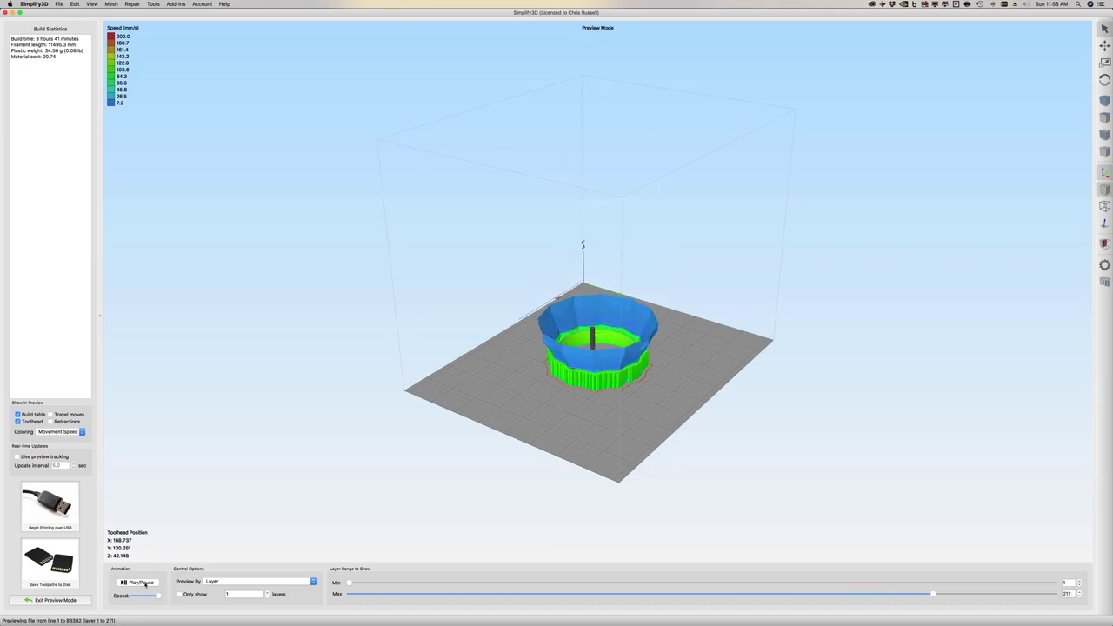
{"action": "left_click_drag", "start_coordinate": [522, 487], "coordinate": [588, 437]}
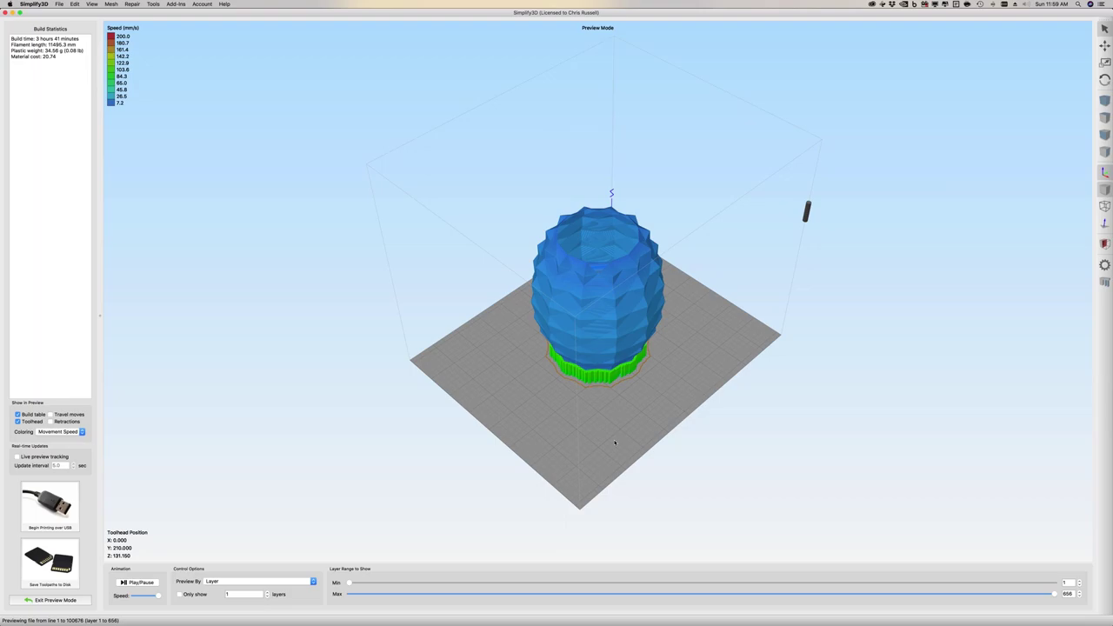